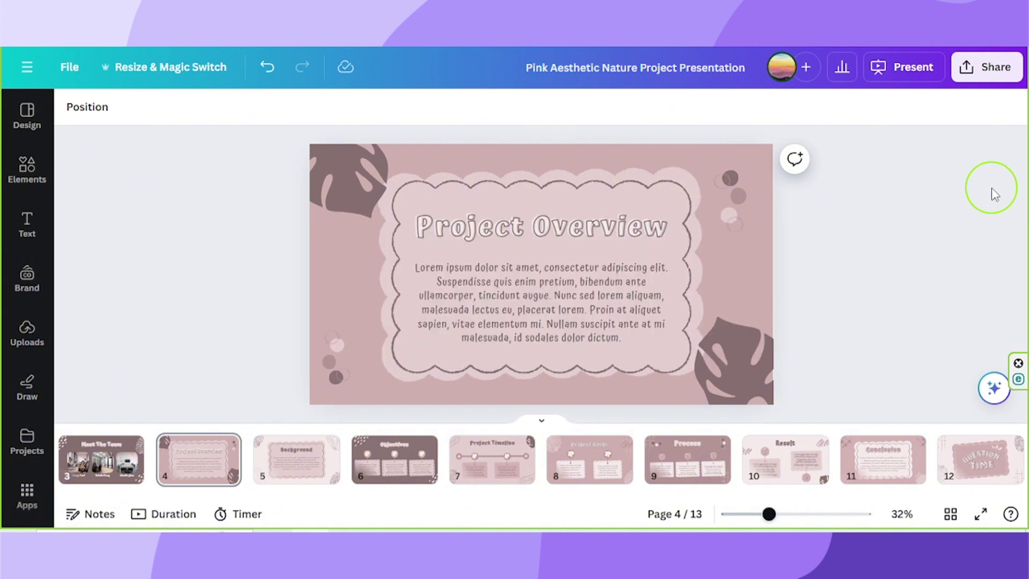
Apply the Typewriter writing animation to the Project Overview body paragraph
{"action": "left_click", "coordinate": [575, 317]}
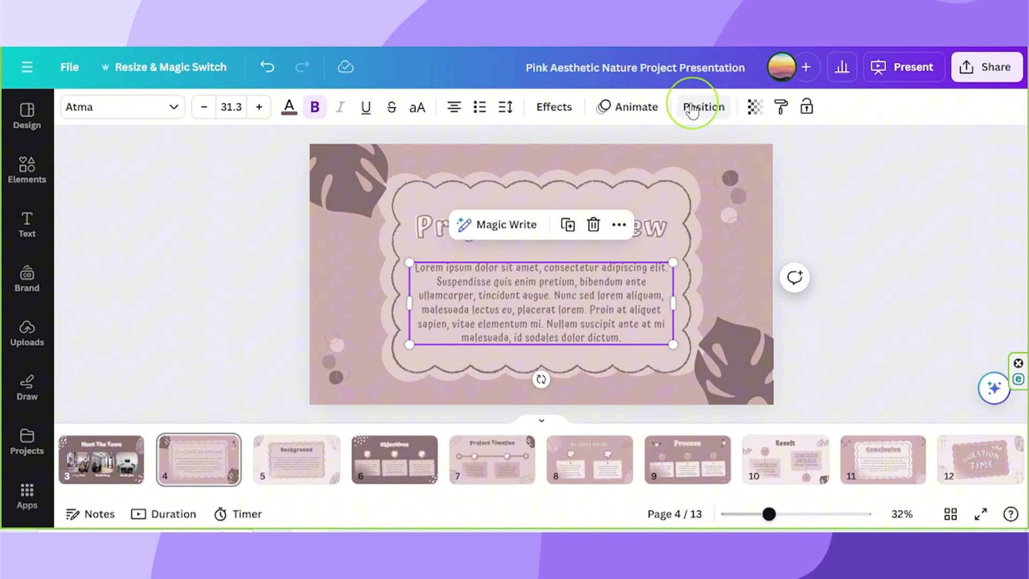
{"action": "left_click", "coordinate": [630, 110]}
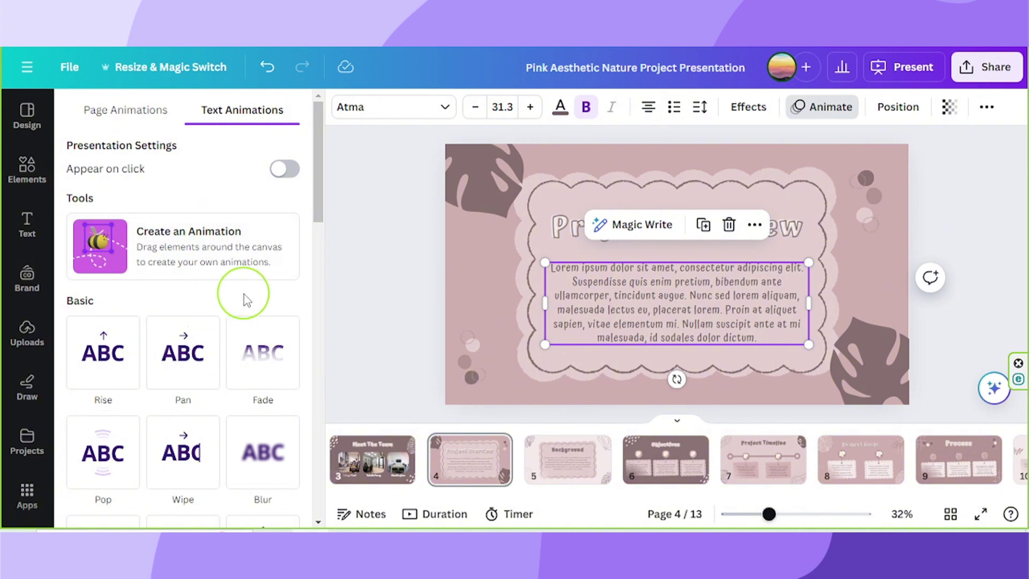
{"action": "scroll", "coordinate": [231, 300], "scroll_direction": "down", "scroll_amount": 5}
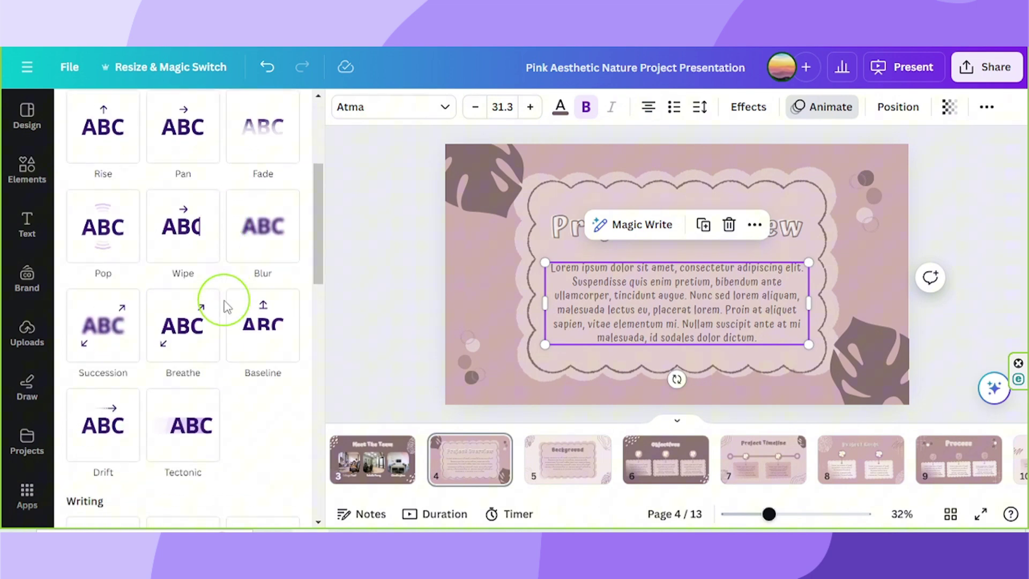
{"action": "scroll", "coordinate": [225, 303], "scroll_direction": "down", "scroll_amount": 3}
{"action": "left_click", "coordinate": [105, 335]}
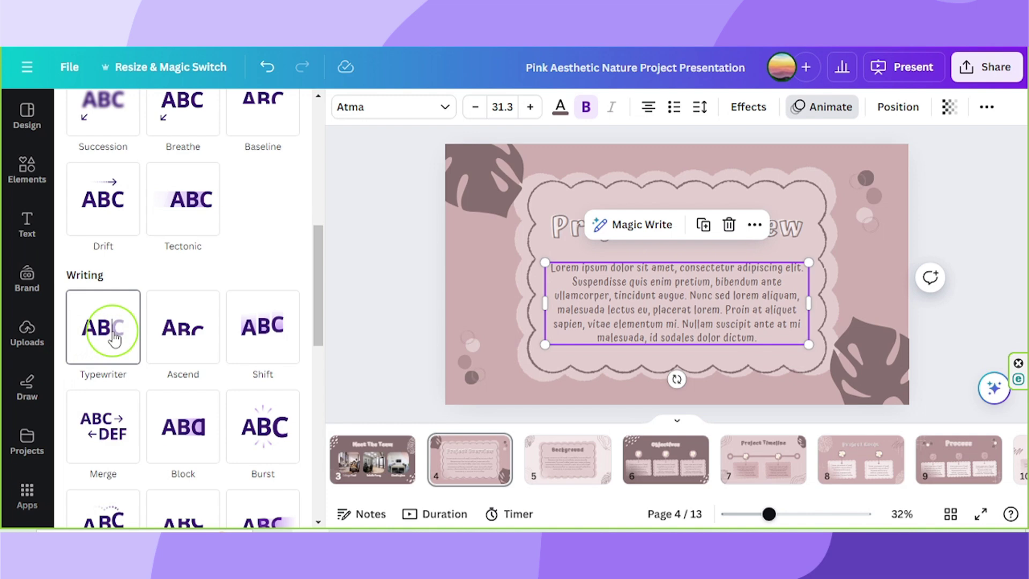
{"action": "left_click", "coordinate": [104, 338]}
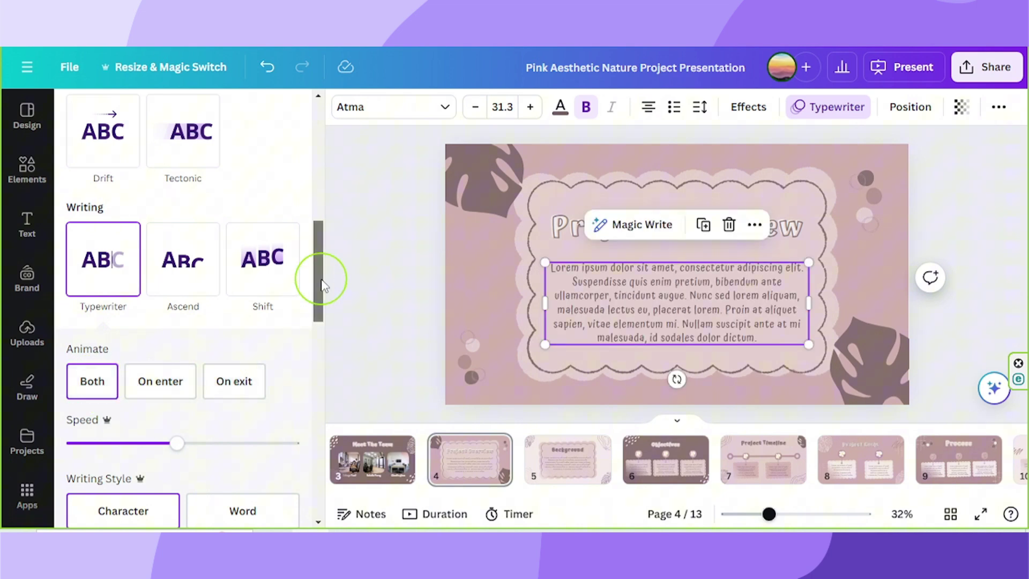
Set the Typewriter animation to Word writing style with a slower speed
{"action": "left_click_drag", "start_coordinate": [317, 279], "coordinate": [323, 320]}
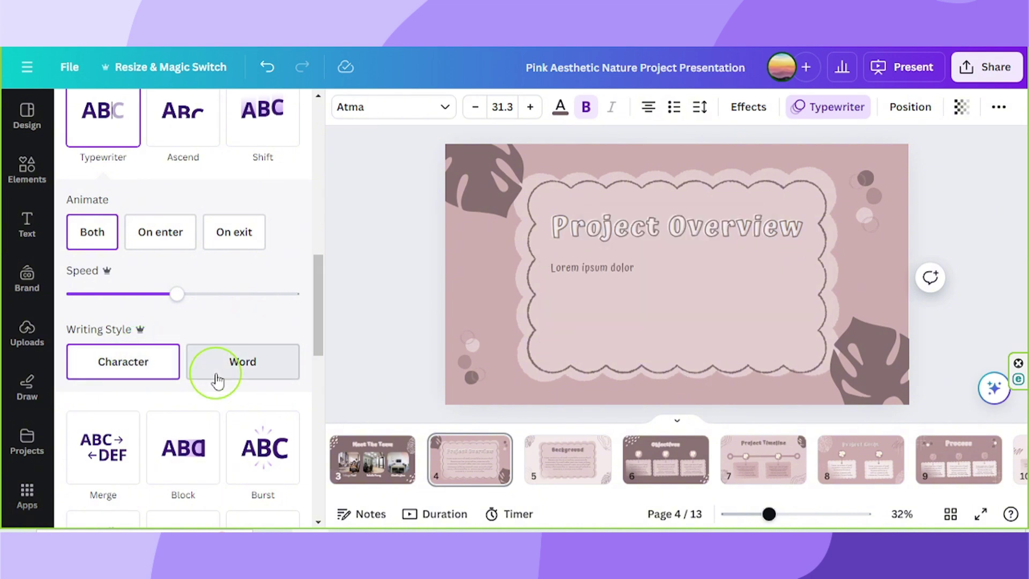
{"action": "left_click", "coordinate": [218, 380]}
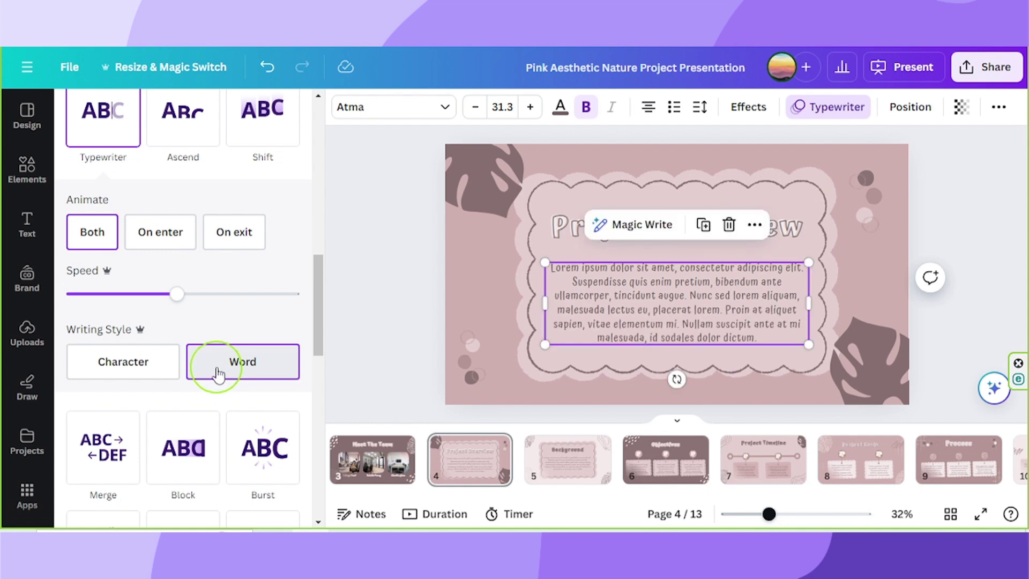
{"action": "left_click_drag", "start_coordinate": [175, 295], "coordinate": [138, 298]}
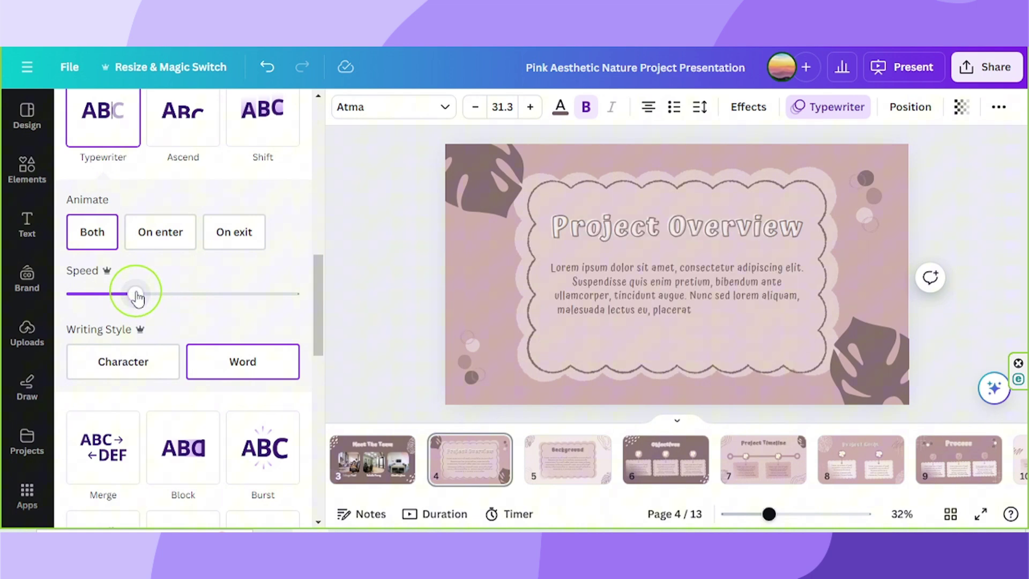
{"action": "left_click", "coordinate": [332, 376]}
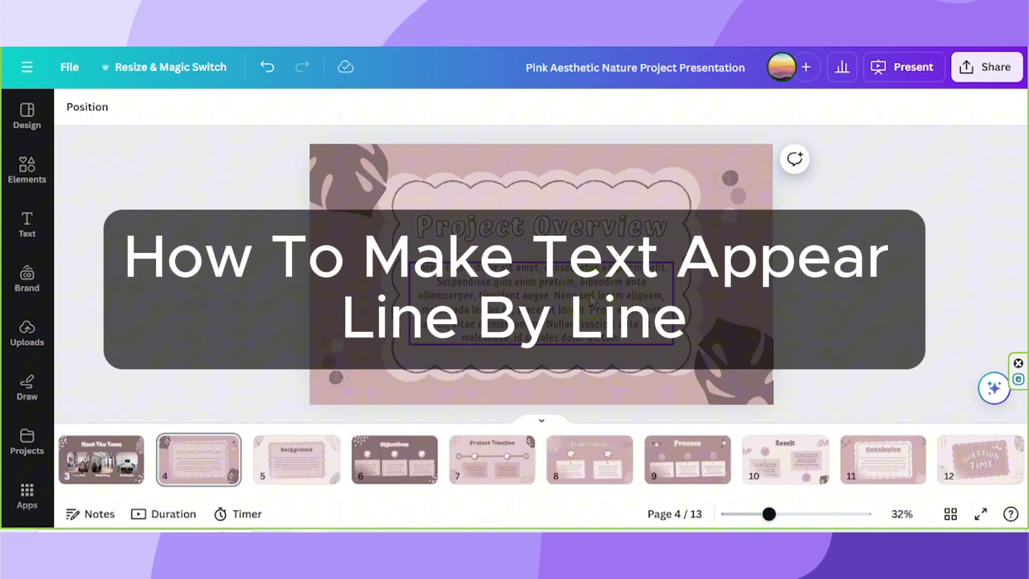
Deselect the body text and go to page 5, the Background slide
{"action": "left_click", "coordinate": [476, 409]}
{"action": "mouse_move", "coordinate": [295, 459]}
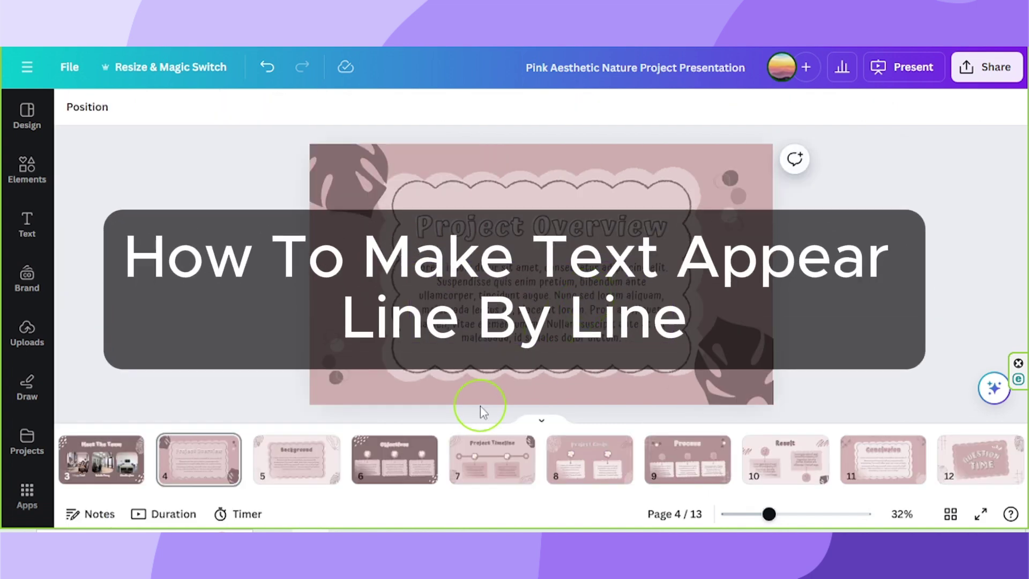
{"action": "left_click", "coordinate": [317, 458]}
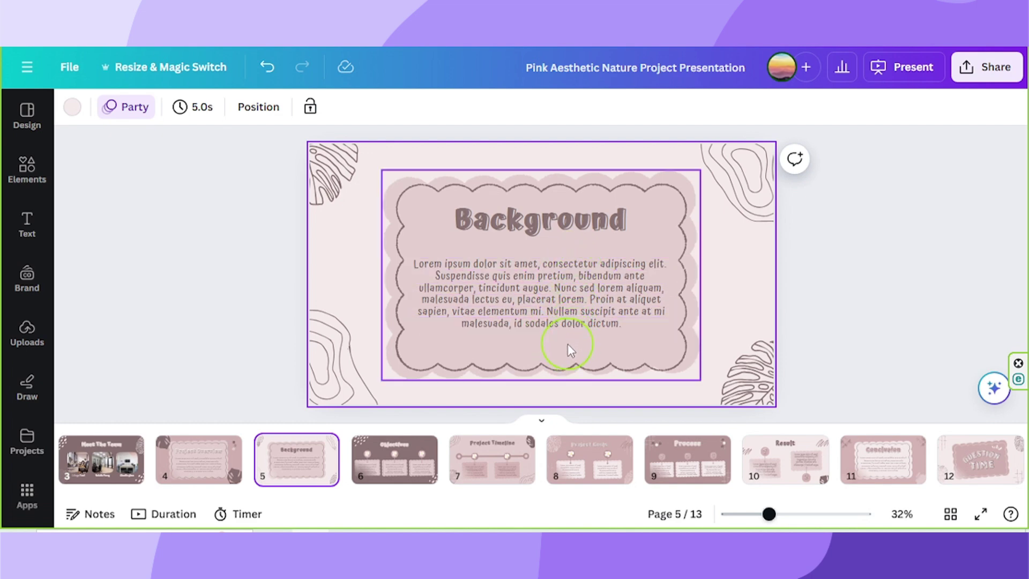
Show animation timing for the Suspendisse line of the body text
{"action": "left_click", "coordinate": [580, 279]}
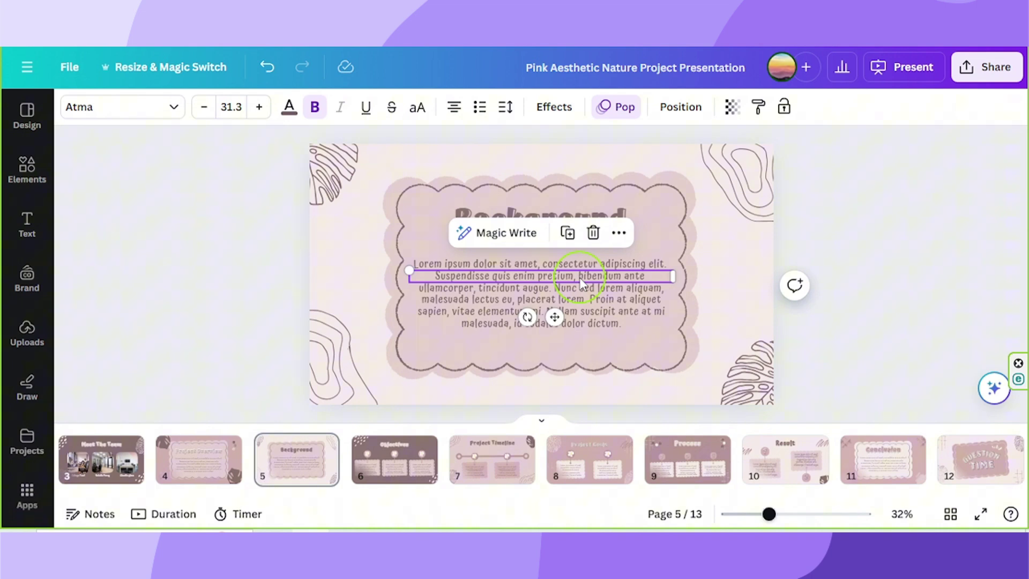
{"action": "right_click", "coordinate": [581, 282]}
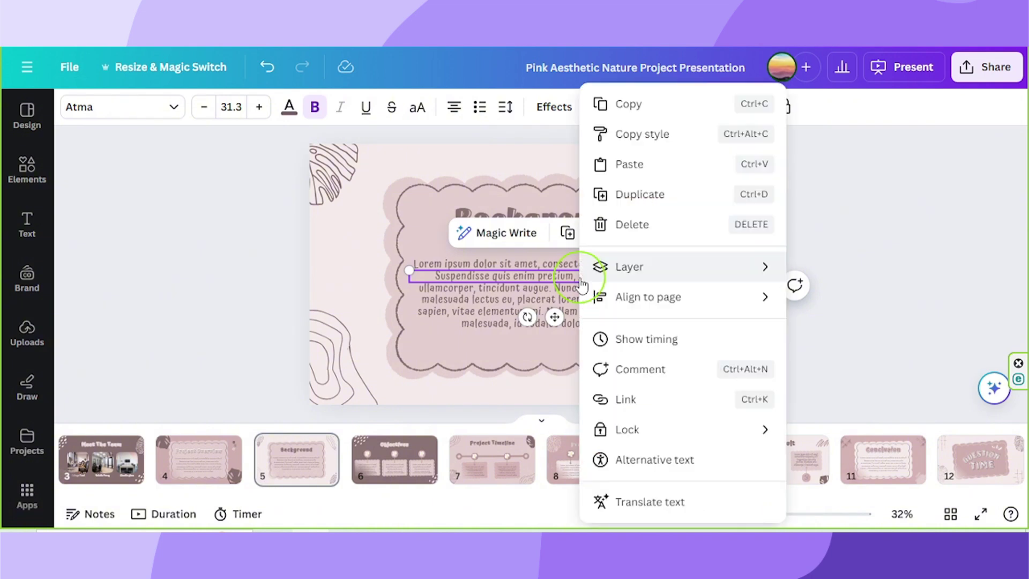
{"action": "left_click", "coordinate": [635, 343]}
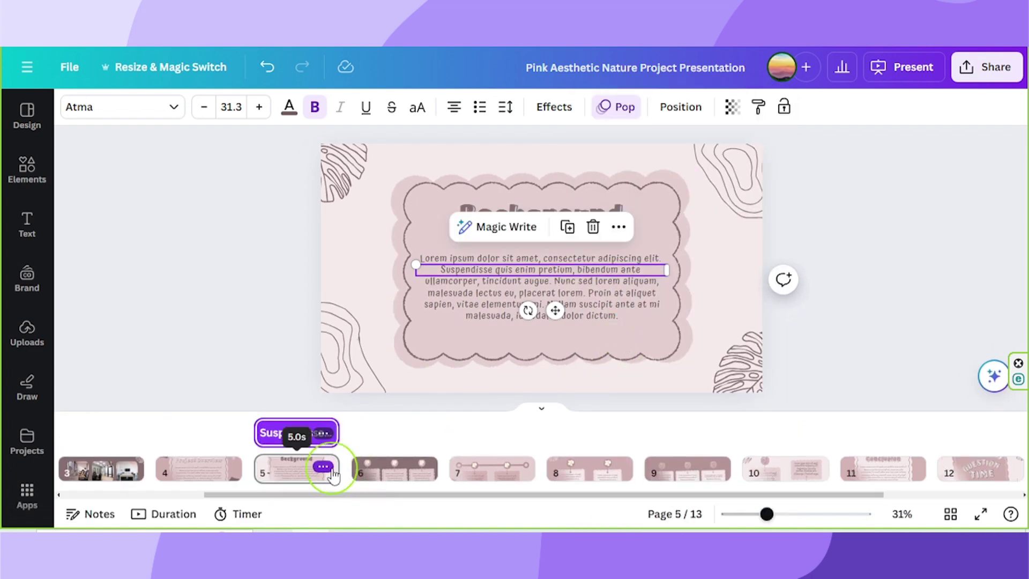
{"action": "mouse_move", "coordinate": [296, 460]}
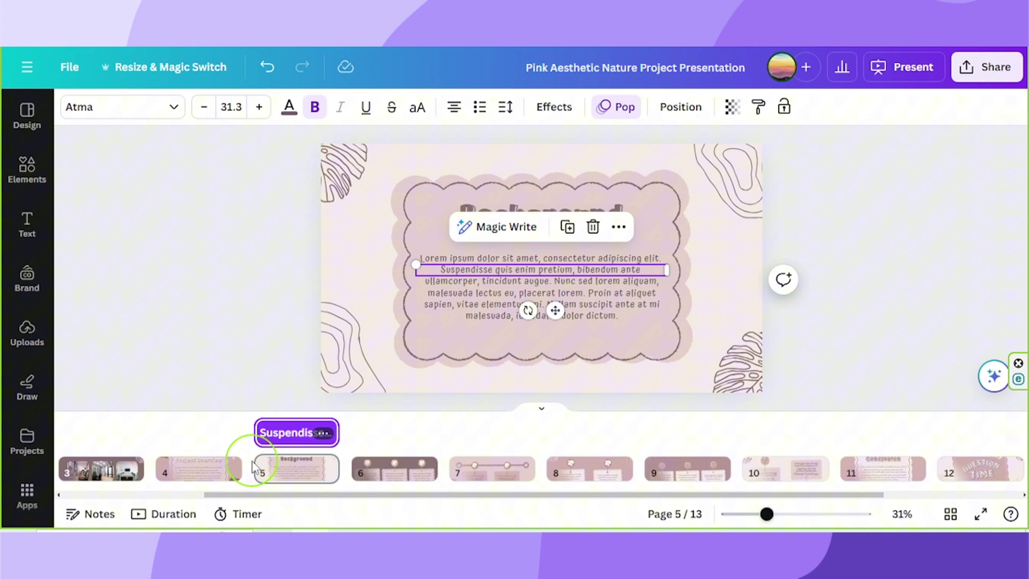
{"action": "mouse_move", "coordinate": [257, 433]}
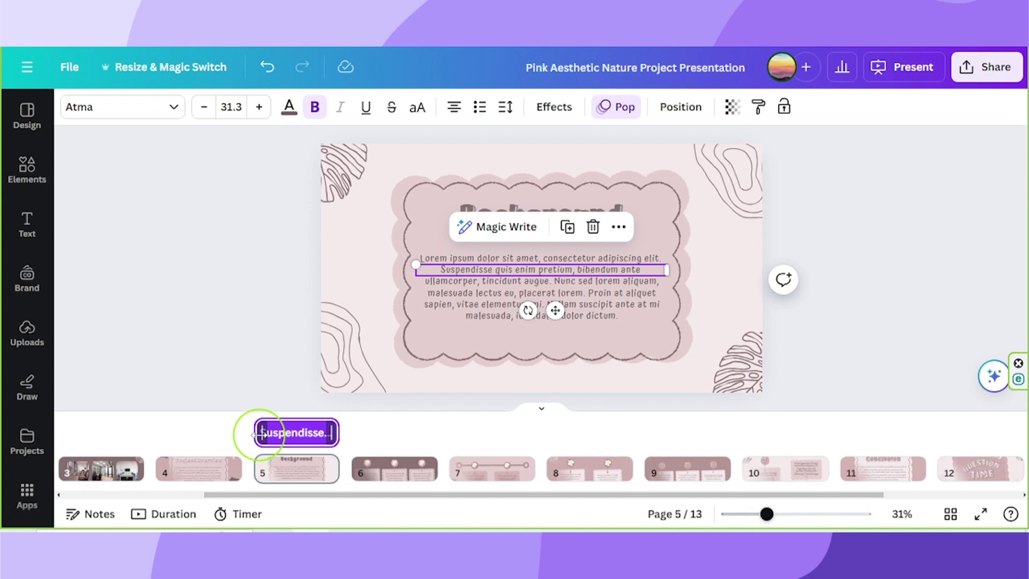
Stagger the five body lines' starts, leaving durations of 4.6, 4.4, 3.9, 3.6 and 3.4 seconds
{"action": "left_click_drag", "start_coordinate": [261, 435], "coordinate": [265, 434]}
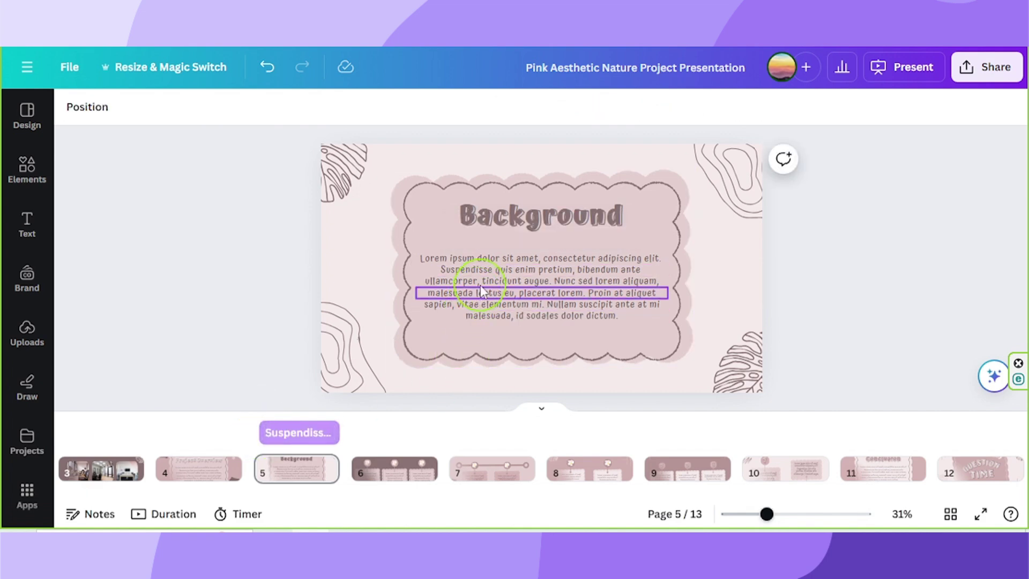
{"action": "left_click_drag", "start_coordinate": [474, 281], "coordinate": [484, 286]}
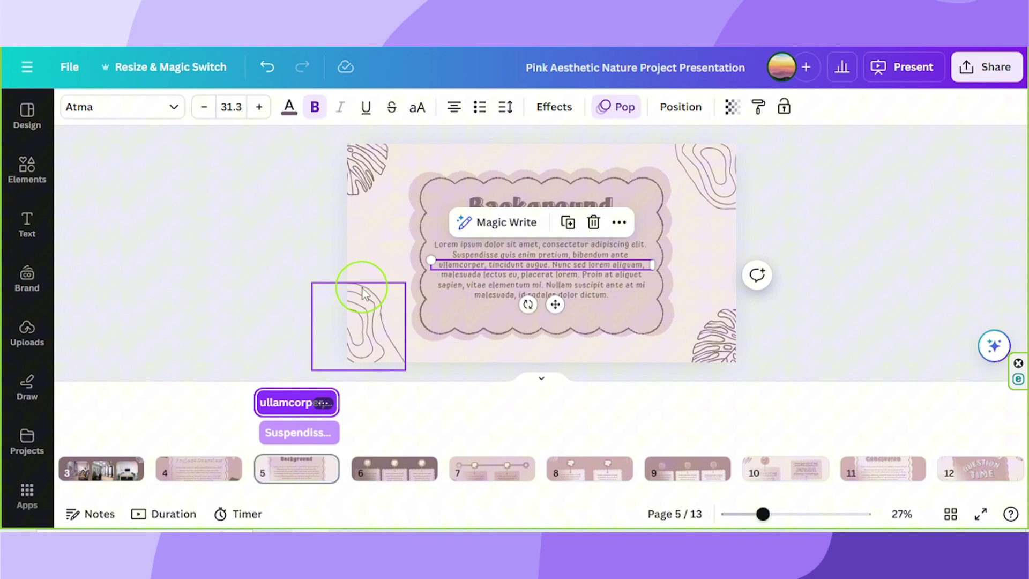
{"action": "left_click", "coordinate": [261, 397]}
{"action": "left_click_drag", "start_coordinate": [261, 397], "coordinate": [268, 396]}
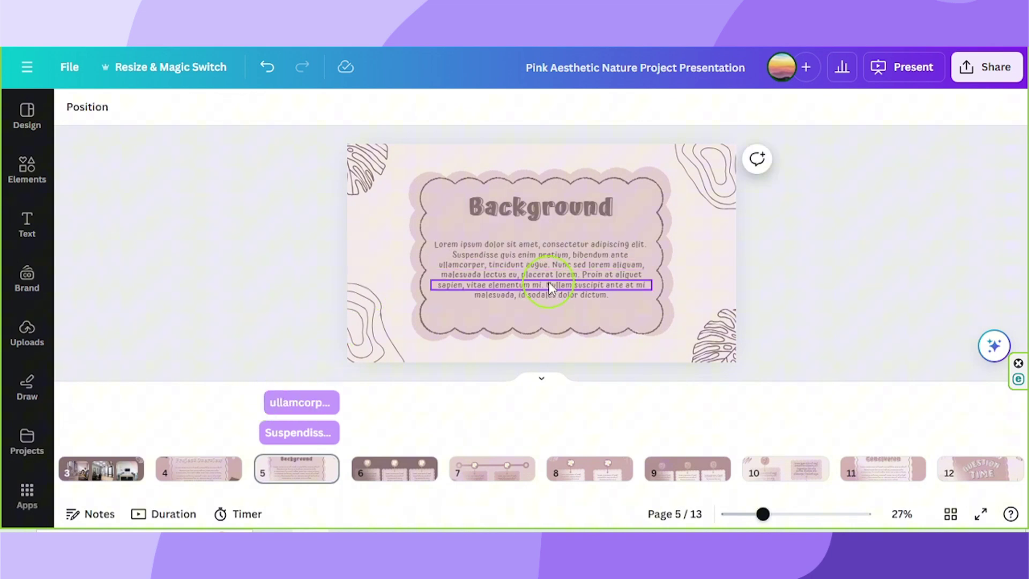
{"action": "left_click", "coordinate": [516, 274]}
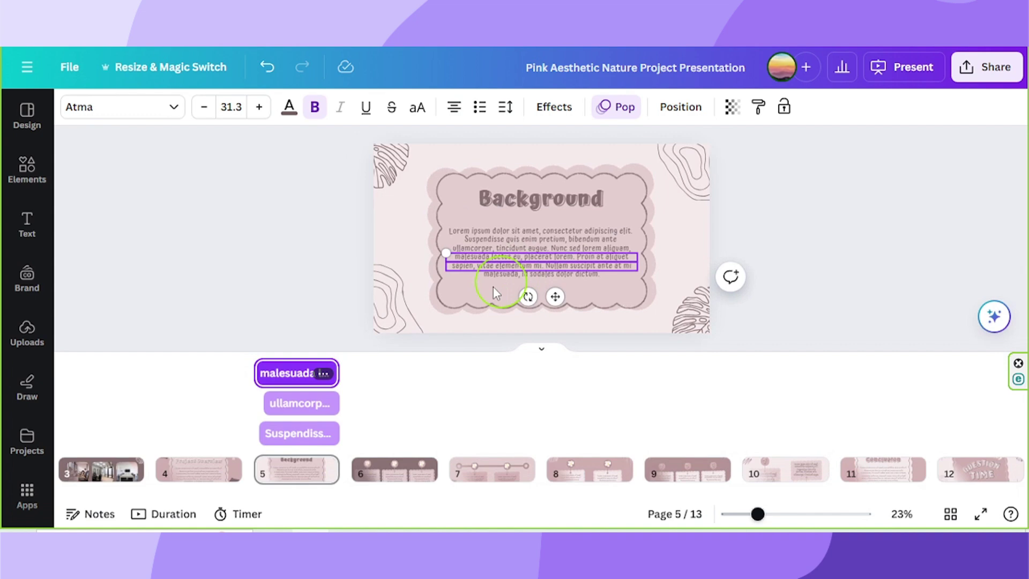
{"action": "left_click_drag", "start_coordinate": [253, 372], "coordinate": [272, 370]}
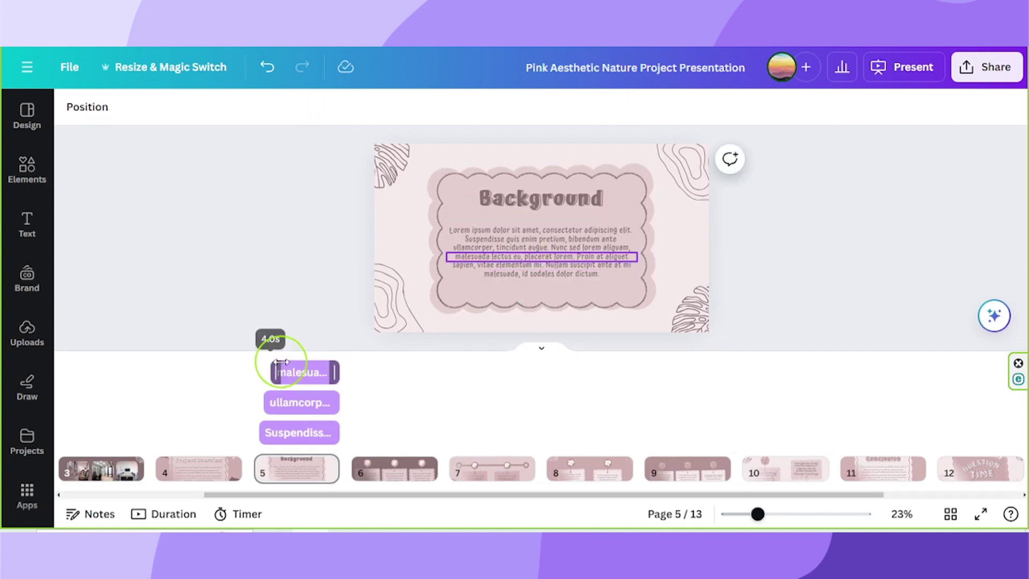
{"action": "left_click", "coordinate": [496, 265]}
{"action": "left_click_drag", "start_coordinate": [275, 338], "coordinate": [283, 336]}
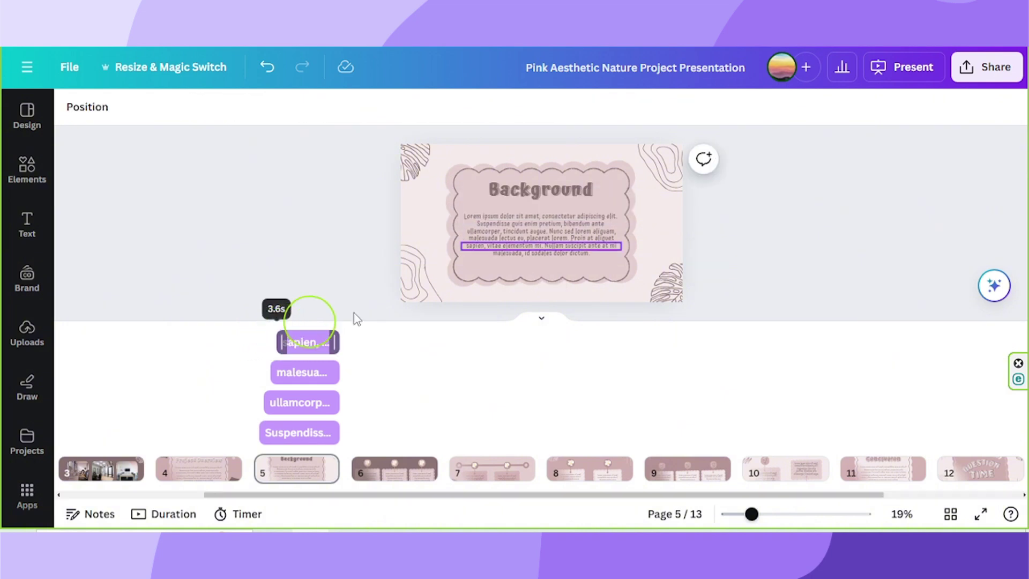
{"action": "left_click", "coordinate": [501, 259]}
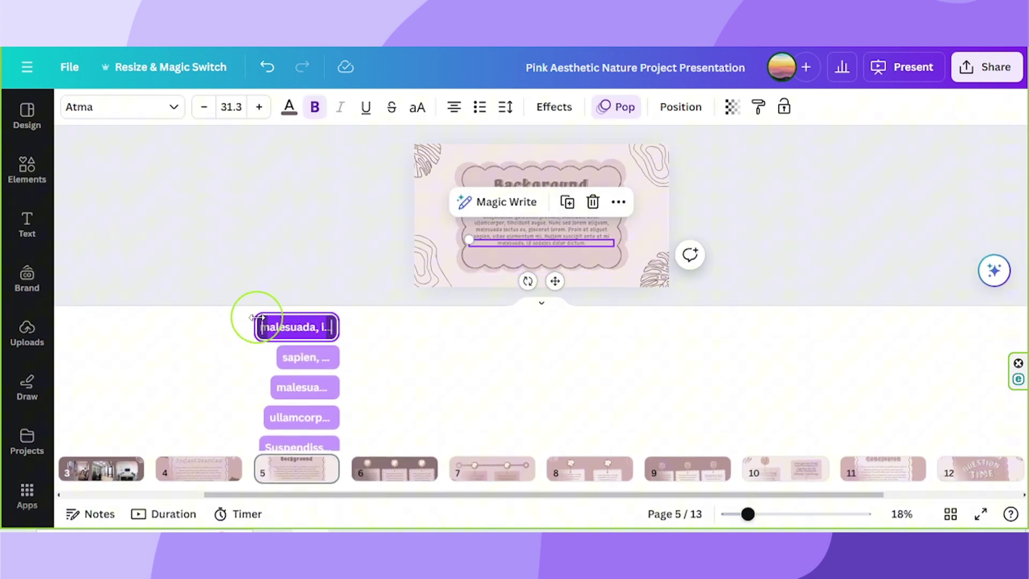
{"action": "left_click_drag", "start_coordinate": [267, 321], "coordinate": [284, 321]}
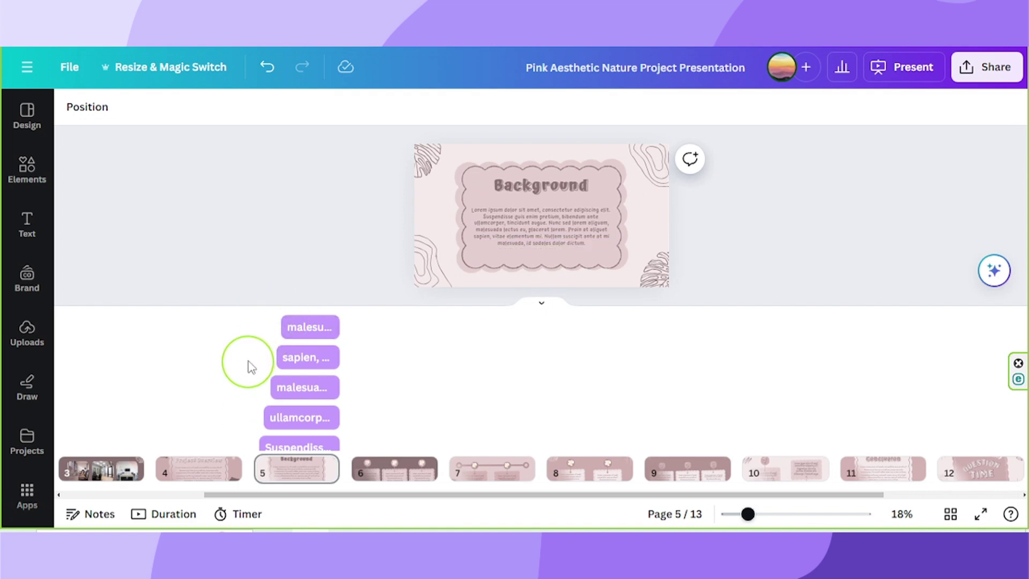
Show the whole presentation timeline and preview it from the Project Overview slide
{"action": "left_click", "coordinate": [146, 518]}
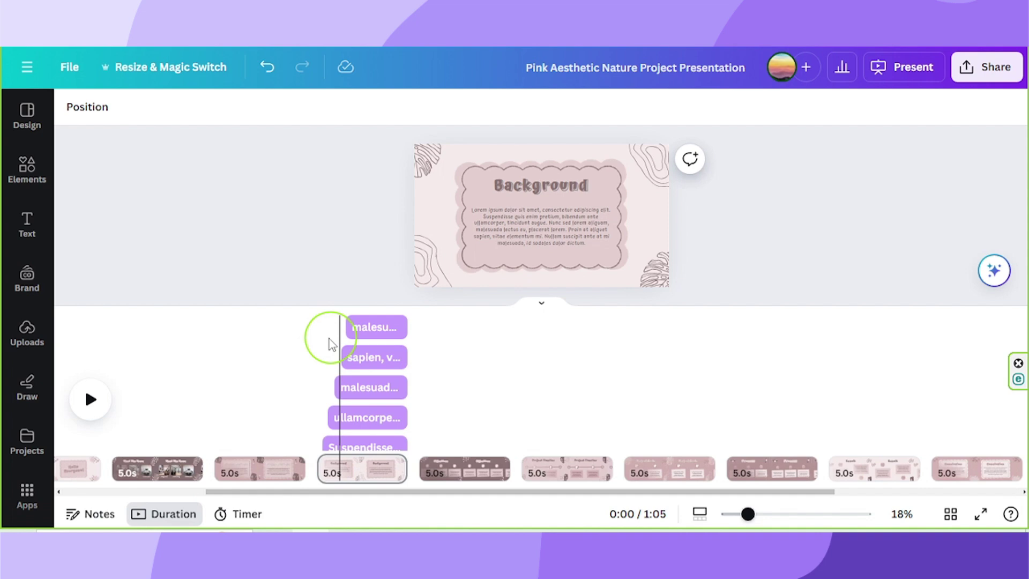
{"action": "left_click", "coordinate": [296, 331]}
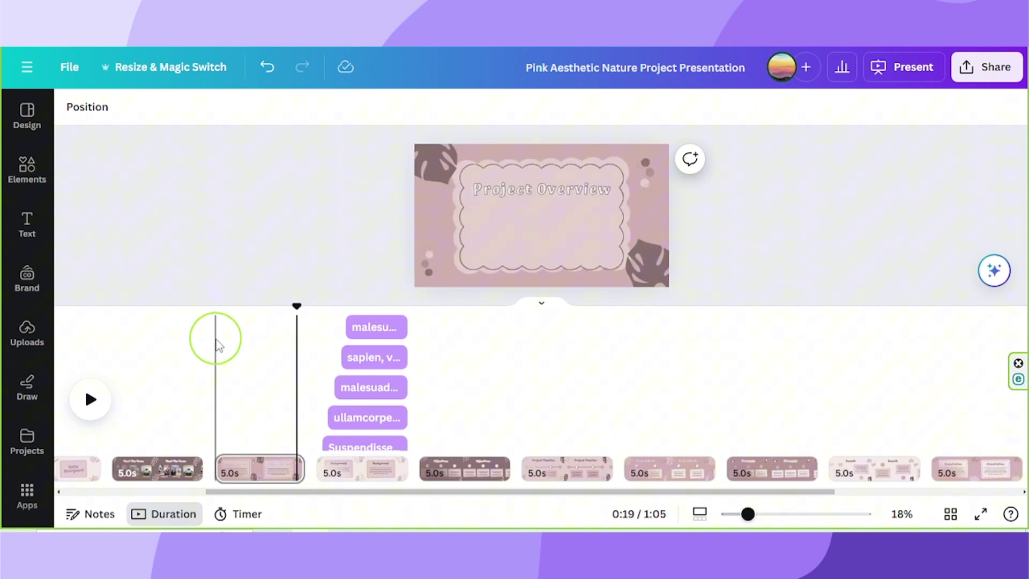
{"action": "left_click", "coordinate": [89, 400]}
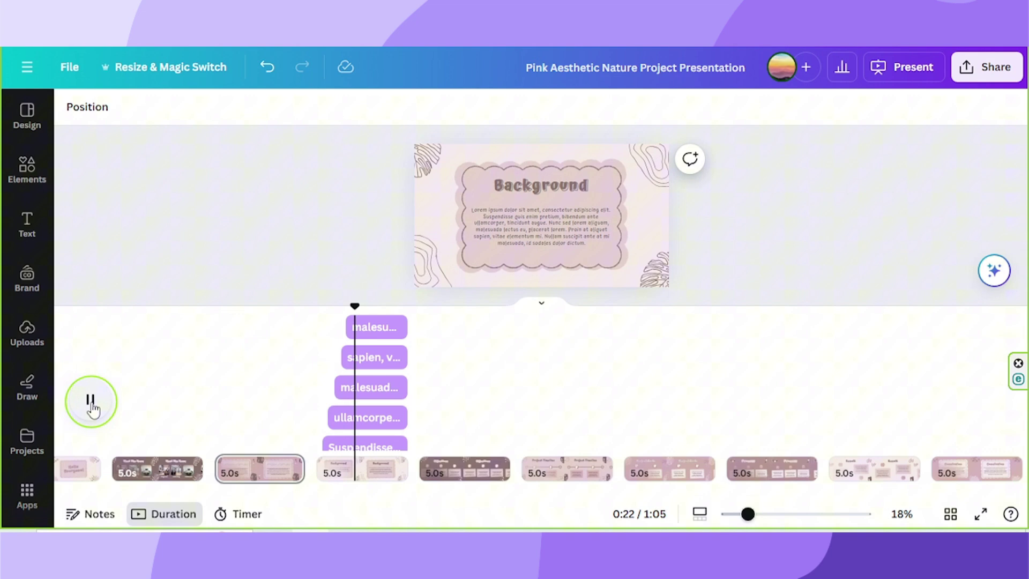
{"action": "left_click", "coordinate": [91, 404]}
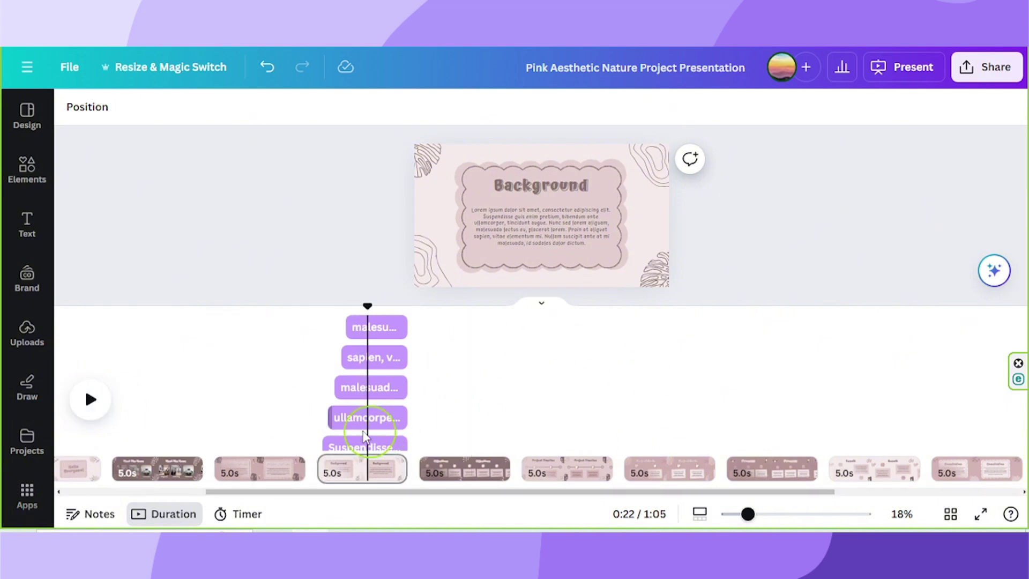
Delay the body lines further: ullamcorper to about 4.0s, malesuada to 3.1s, final line later
{"action": "left_click", "coordinate": [332, 417]}
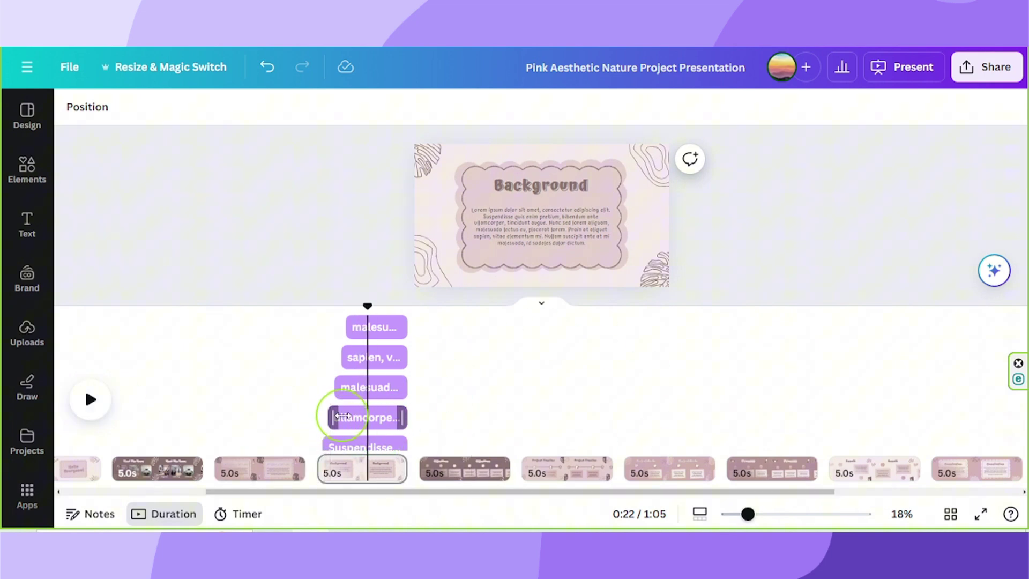
{"action": "mouse_move", "coordinate": [342, 417]}
{"action": "left_mouse_down"}
{"action": "mouse_move", "coordinate": [335, 384]}
{"action": "mouse_move", "coordinate": [353, 384]}
{"action": "mouse_move", "coordinate": [358, 357]}
{"action": "left_mouse_up"}
{"action": "left_click", "coordinate": [336, 386]}
{"action": "left_click", "coordinate": [356, 358]}
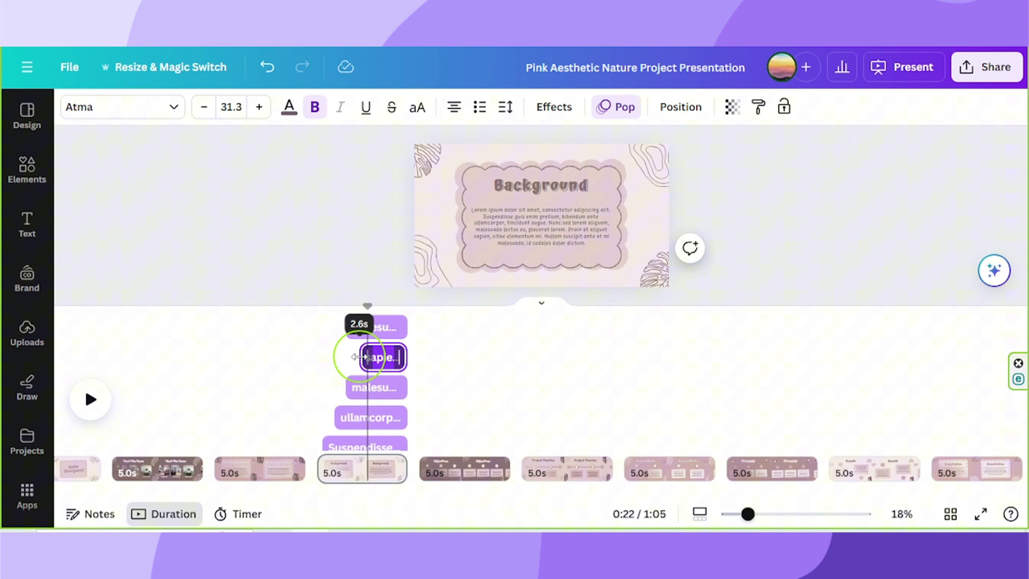
{"action": "left_click", "coordinate": [349, 327]}
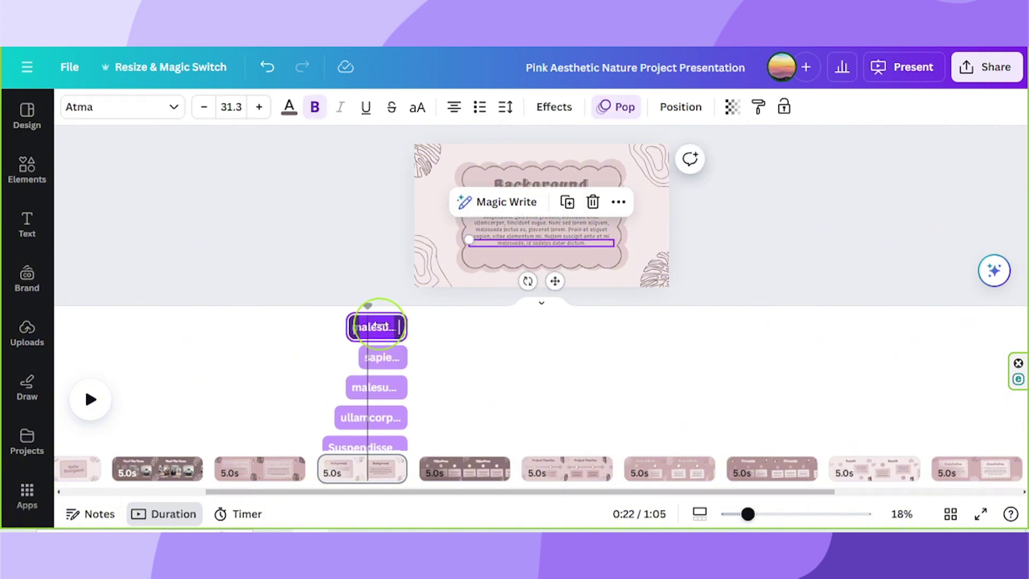
{"action": "left_click_drag", "start_coordinate": [379, 325], "coordinate": [374, 326]}
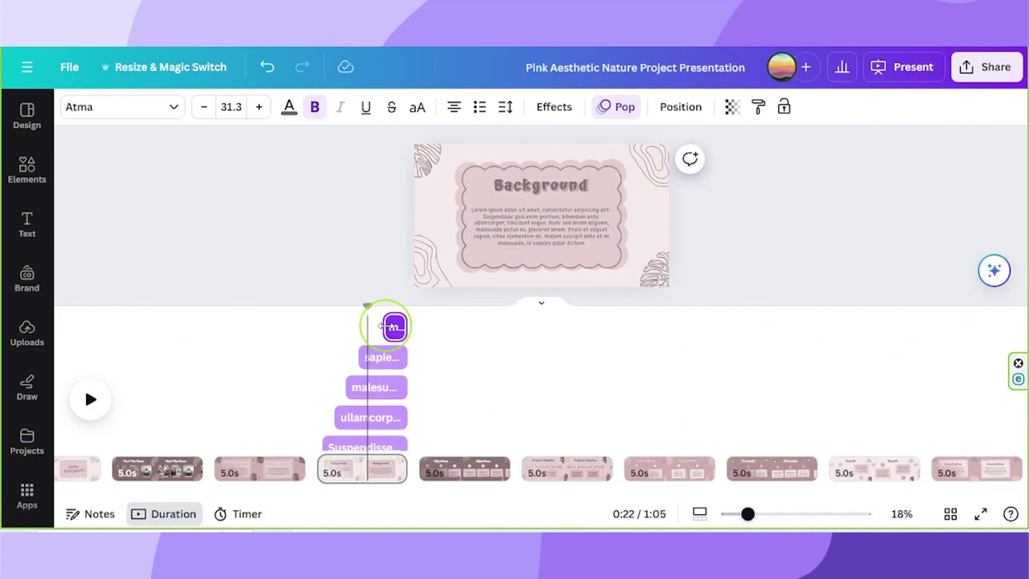
Preview the Background slide's line-by-line text animation
{"action": "left_click", "coordinate": [402, 471]}
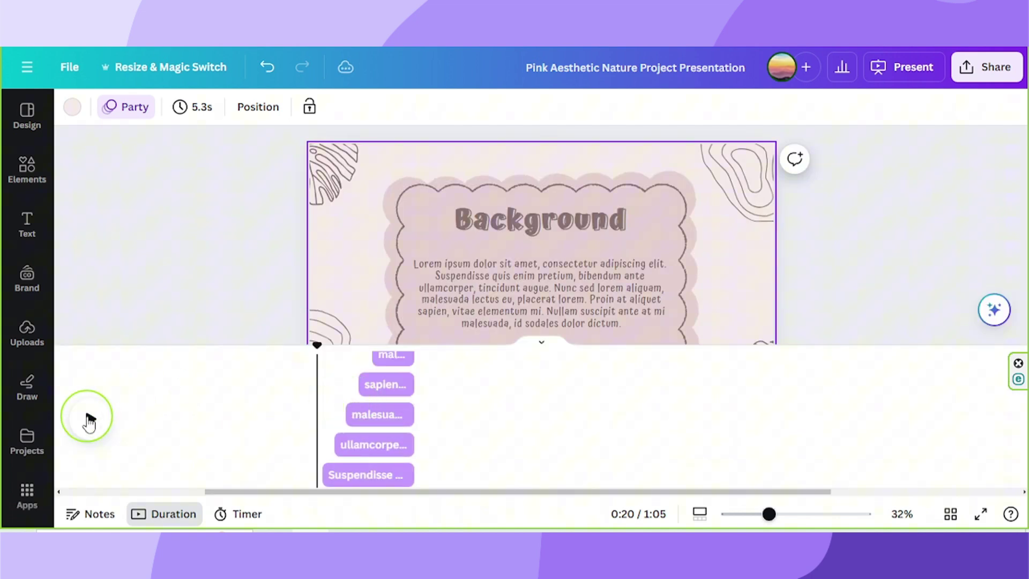
{"action": "left_click", "coordinate": [89, 423]}
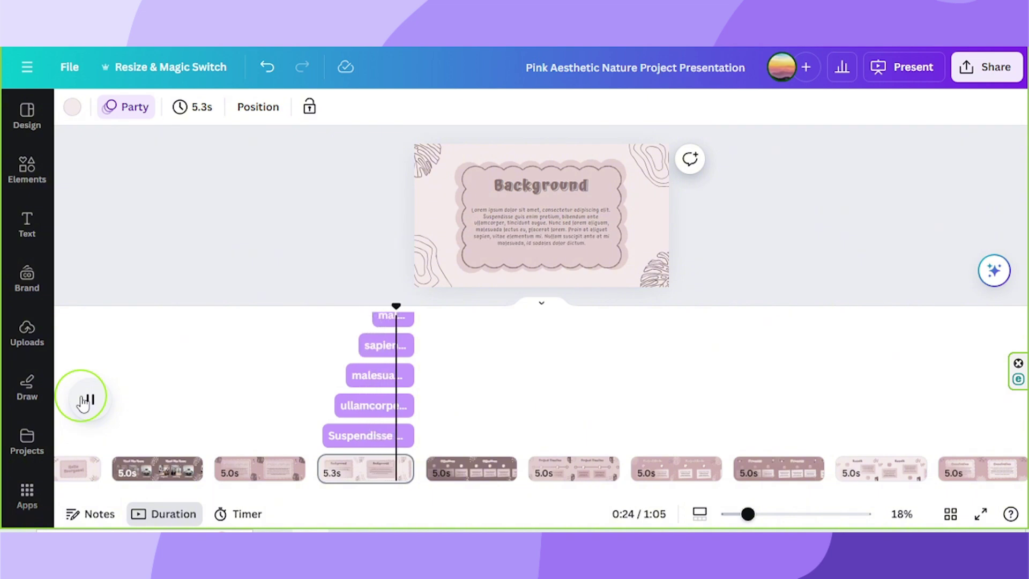
{"action": "left_click", "coordinate": [84, 400]}
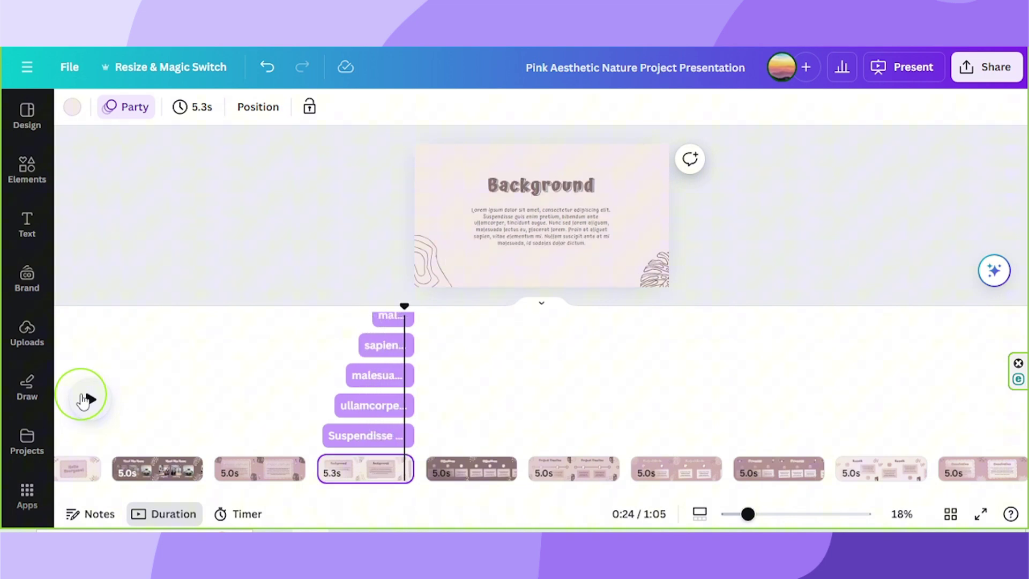
{"action": "left_click", "coordinate": [834, 229]}
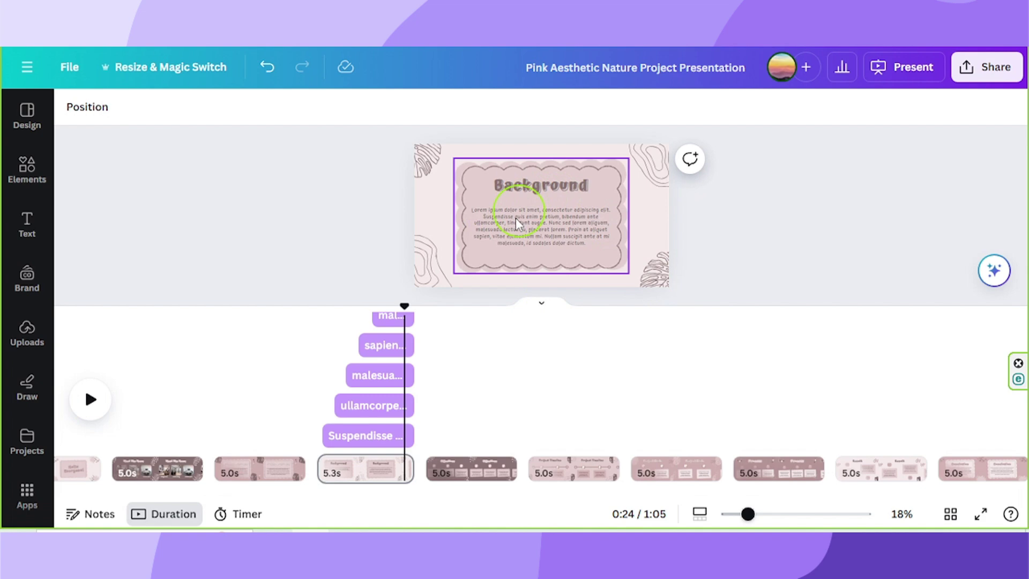
{"action": "left_click", "coordinate": [532, 215]}
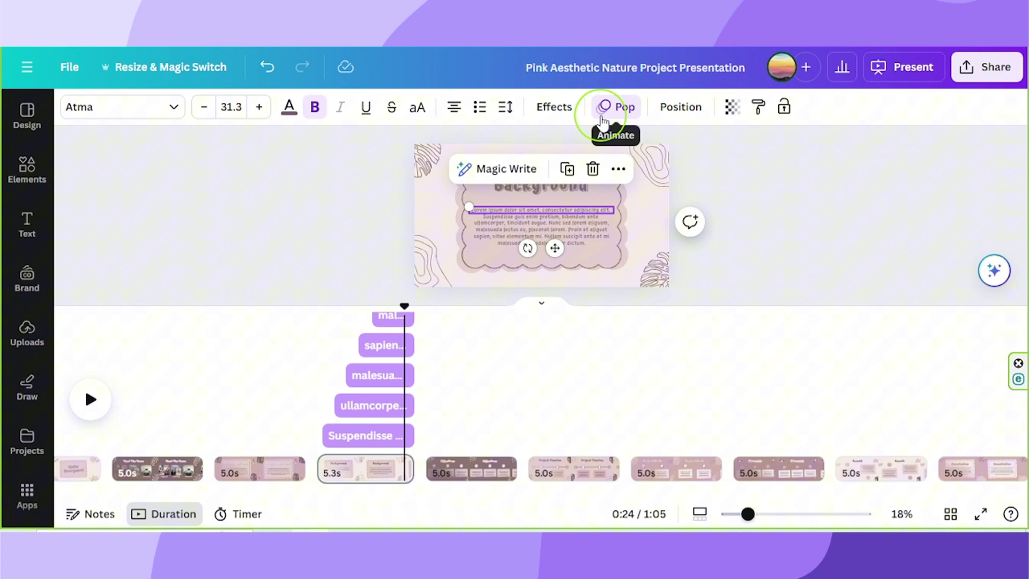
{"action": "left_click", "coordinate": [617, 108]}
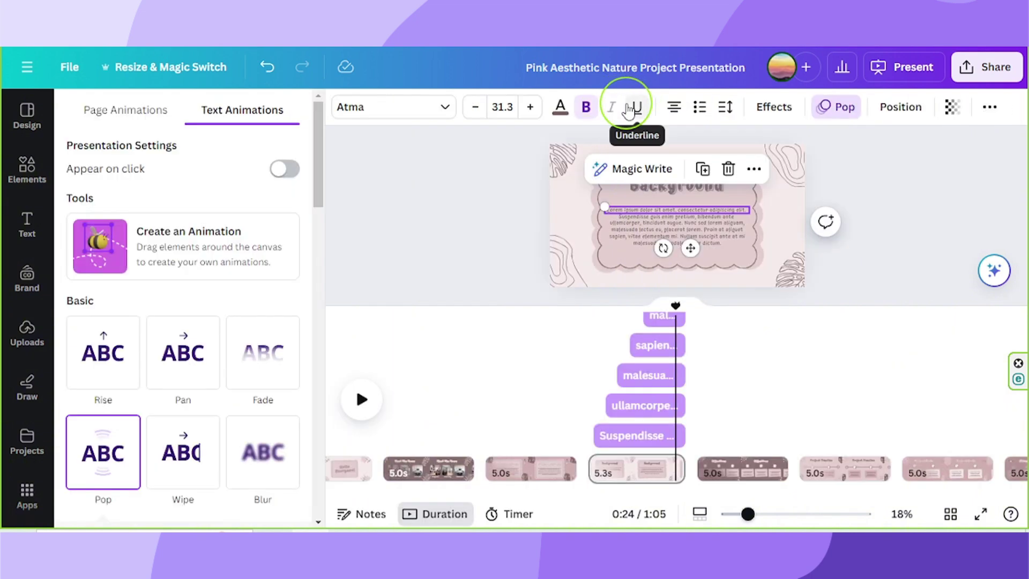
{"action": "left_click", "coordinate": [102, 445]}
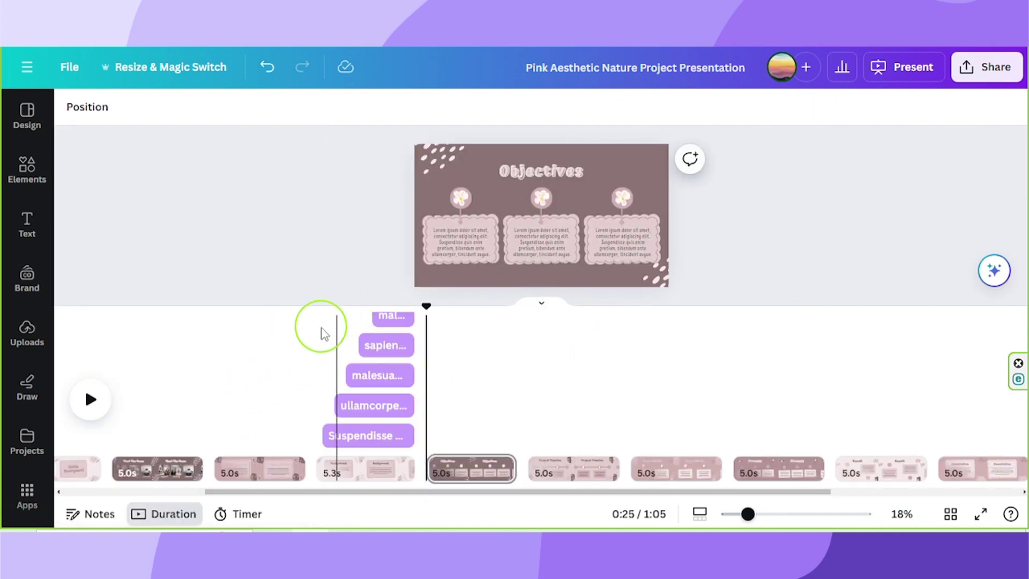
{"action": "left_click", "coordinate": [321, 328]}
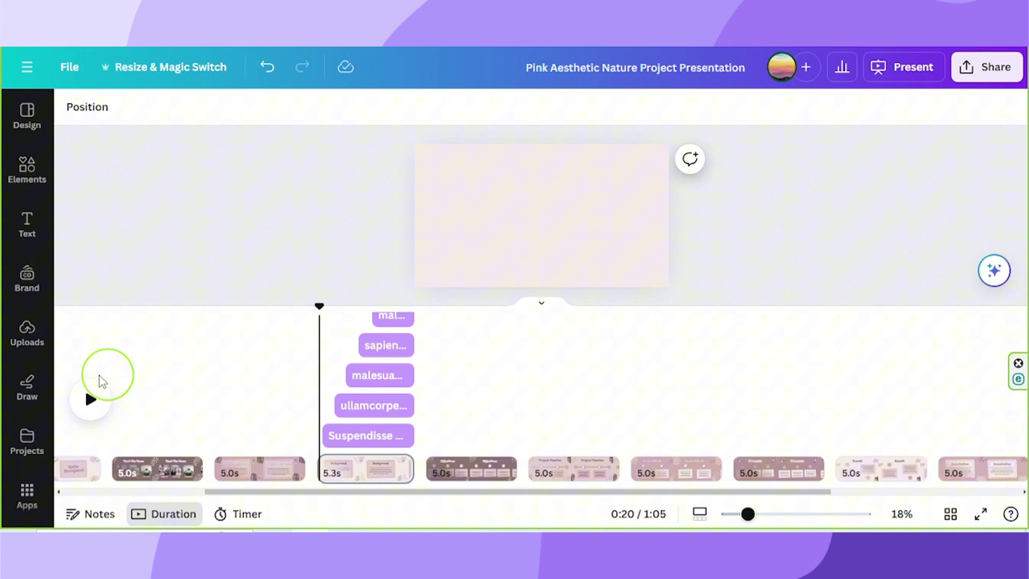
{"action": "left_click", "coordinate": [89, 399]}
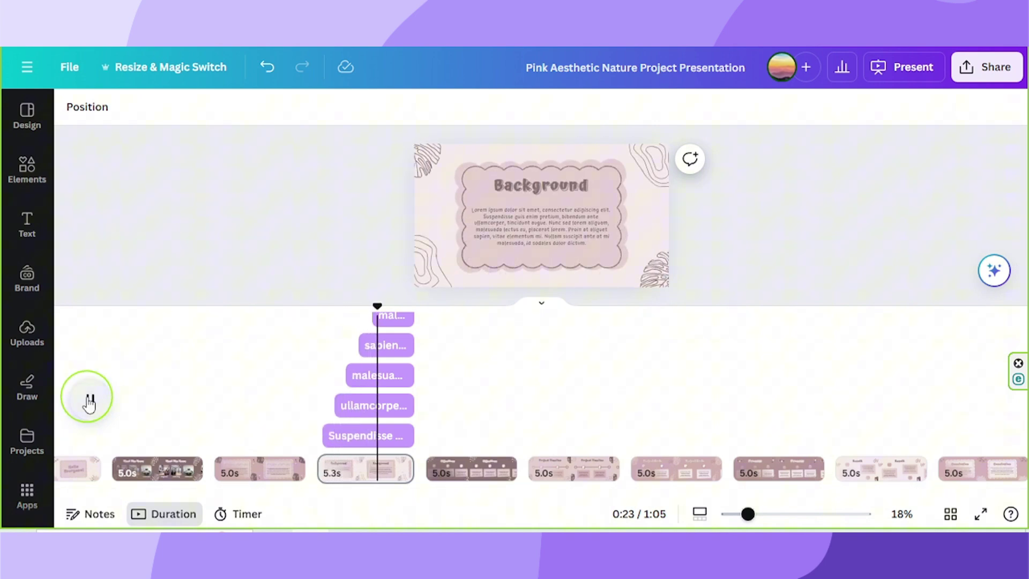
Stop playback, open the Objectives slide and select its left text box's timing
{"action": "left_click", "coordinate": [89, 399]}
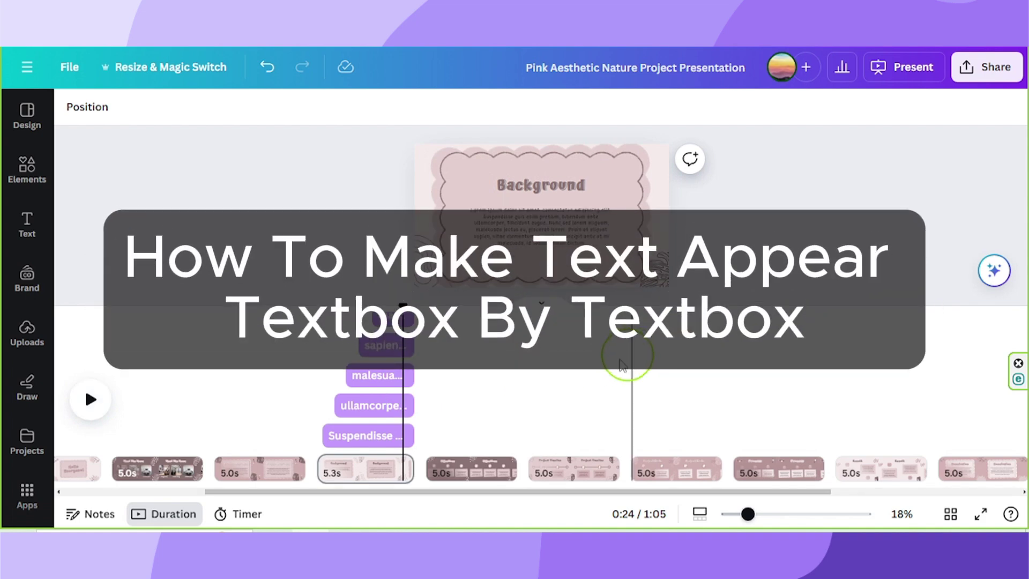
{"action": "left_click", "coordinate": [486, 469]}
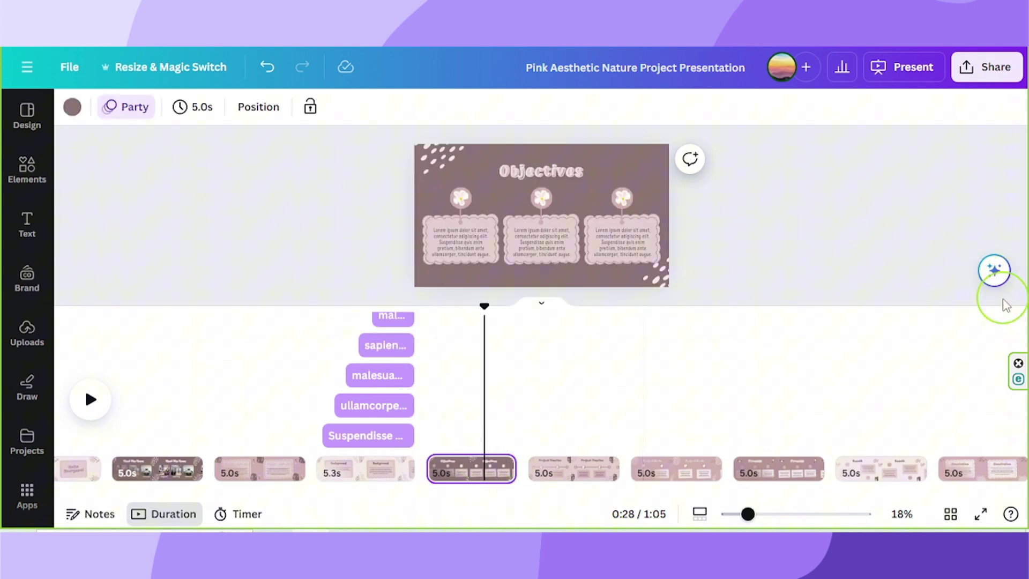
{"action": "left_click", "coordinate": [813, 269]}
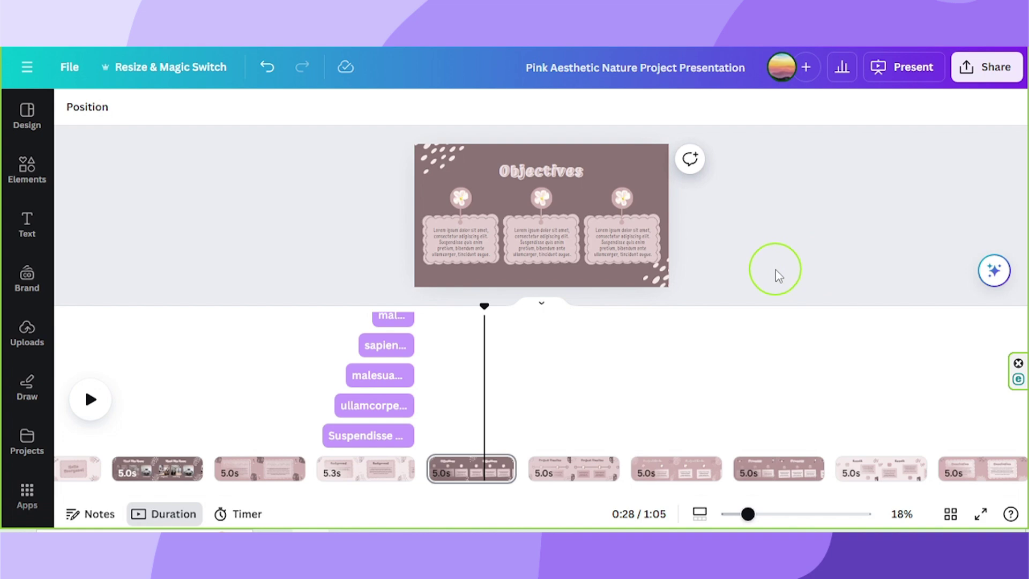
{"action": "left_click", "coordinate": [472, 244]}
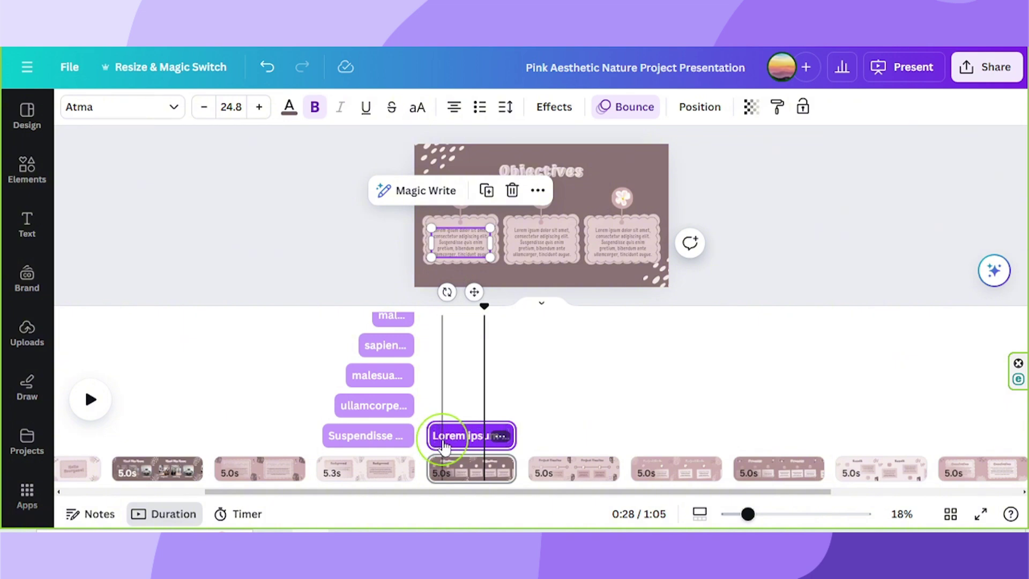
Delay the middle and third text boxes' entrances and stretch the slide to 9.2 seconds
{"action": "left_click", "coordinate": [536, 248]}
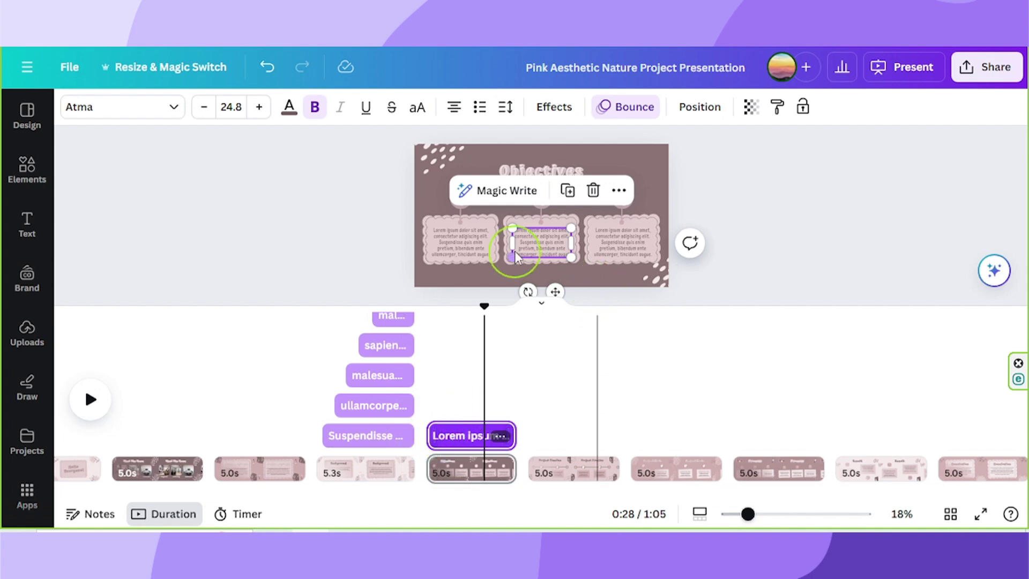
{"action": "left_click_drag", "start_coordinate": [431, 435], "coordinate": [447, 431]}
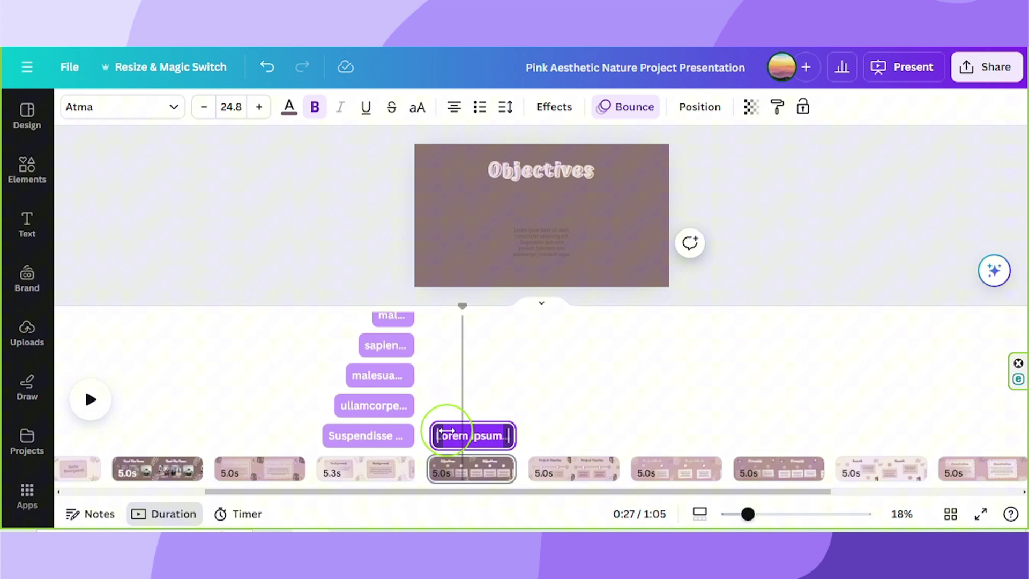
{"action": "left_click", "coordinate": [606, 237]}
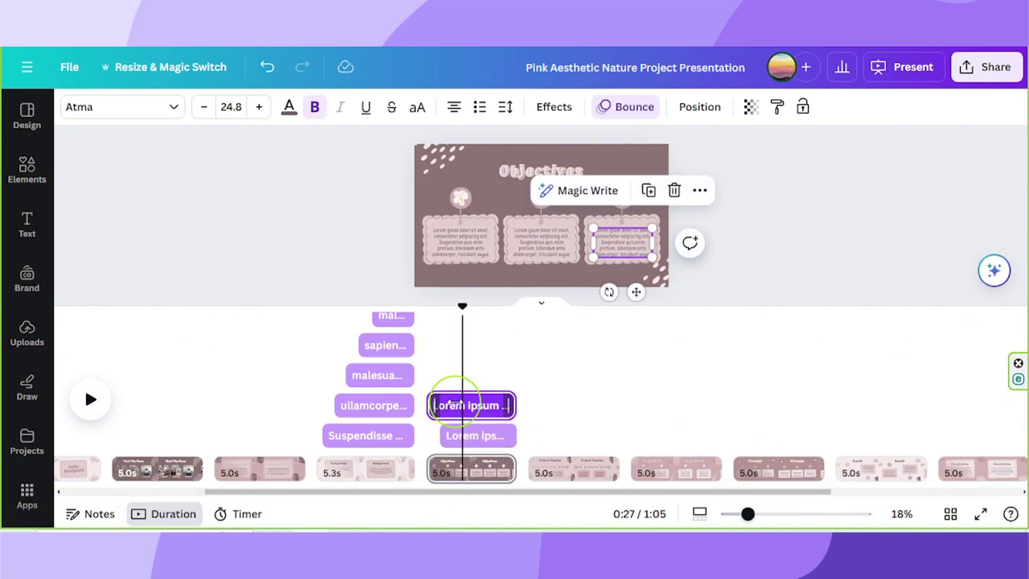
{"action": "left_click", "coordinate": [458, 403]}
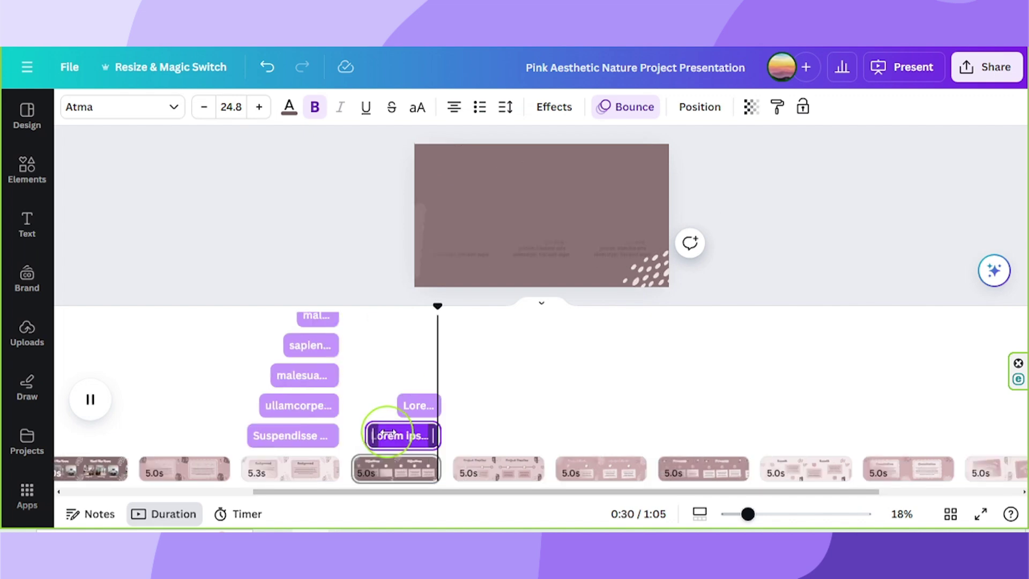
{"action": "left_click_drag", "start_coordinate": [458, 403], "coordinate": [393, 433]}
{"action": "left_click", "coordinate": [361, 393]}
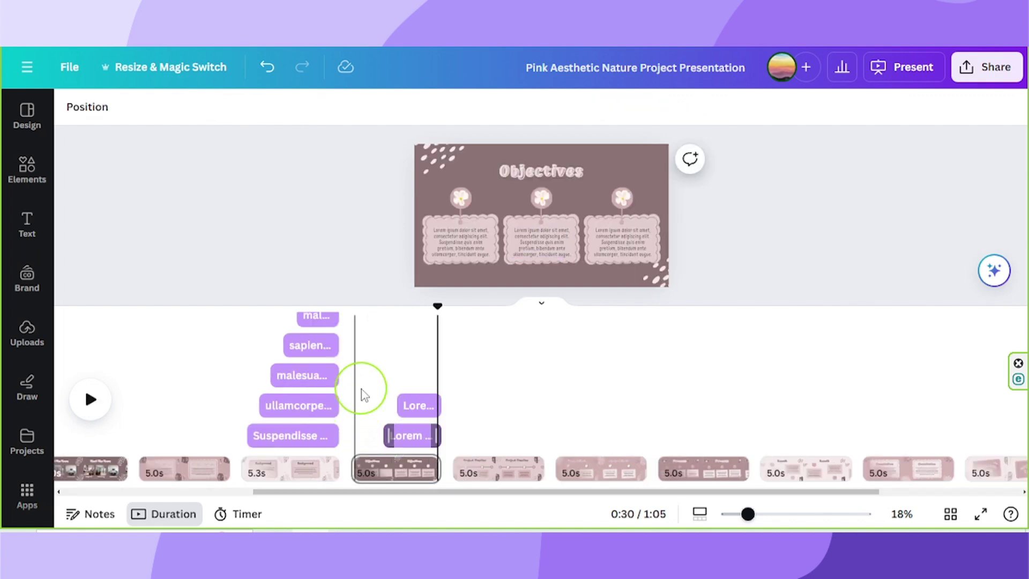
{"action": "left_click_drag", "start_coordinate": [360, 394], "coordinate": [356, 390]}
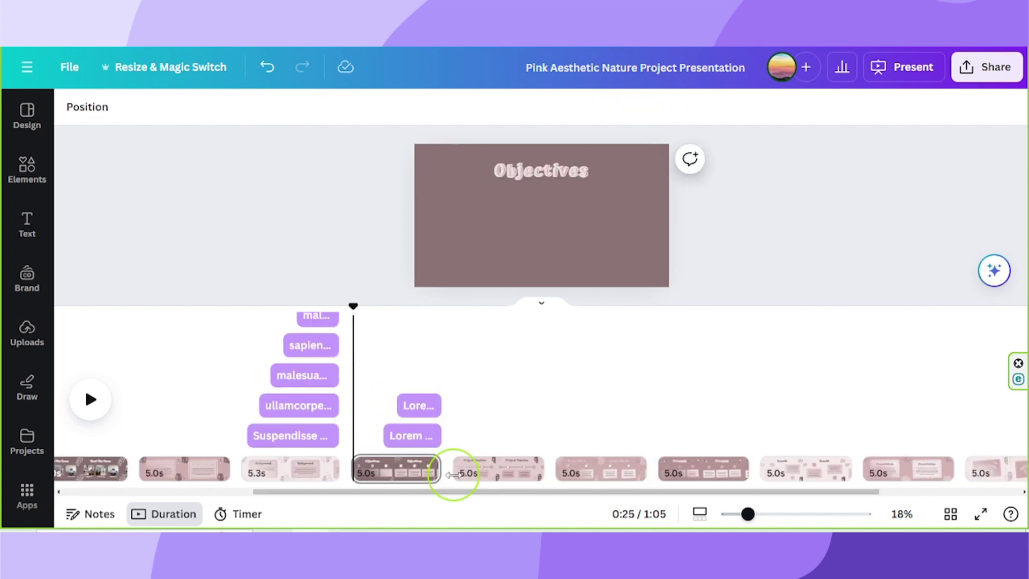
{"action": "left_click_drag", "start_coordinate": [453, 475], "coordinate": [517, 467]}
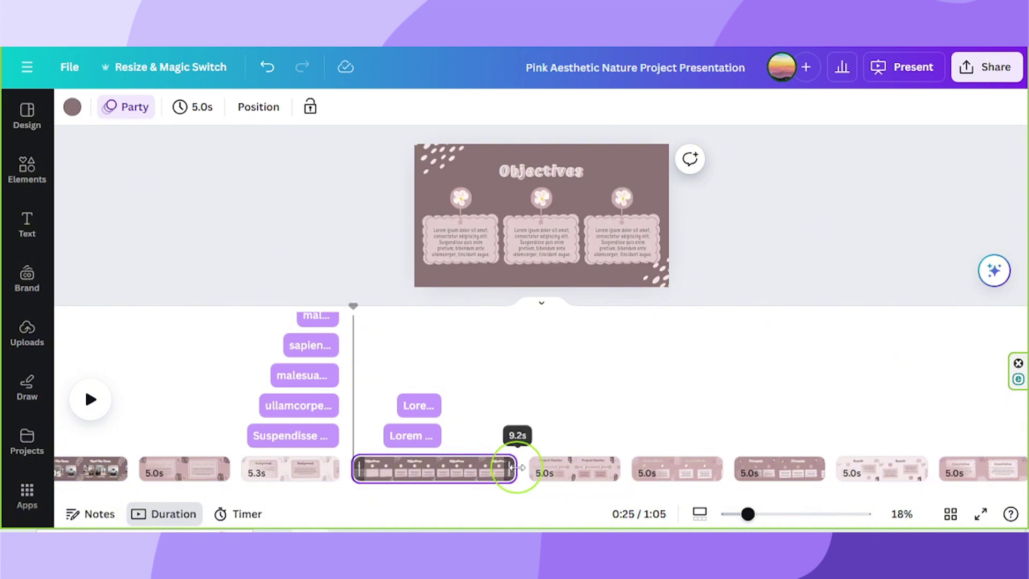
Retime the two Lorem ipsum text boxes to 3.9s and 5.9s durations
{"action": "left_click", "coordinate": [411, 407]}
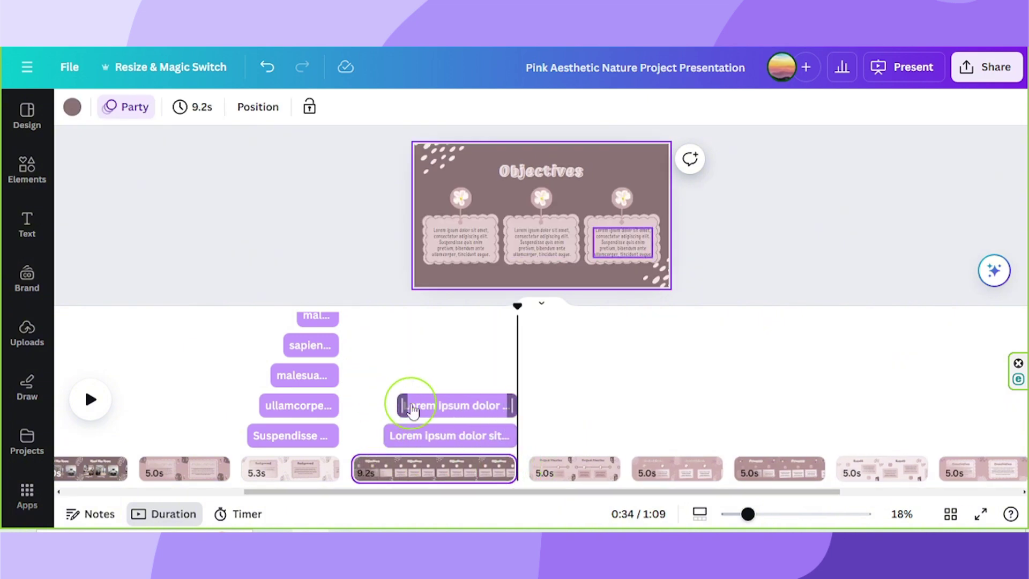
{"action": "left_click_drag", "start_coordinate": [411, 406], "coordinate": [451, 406]}
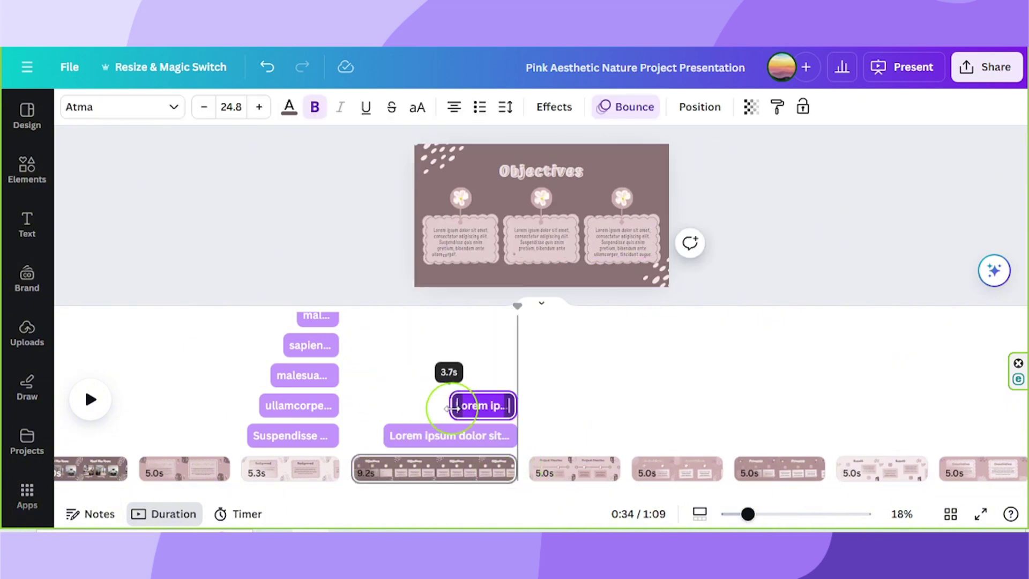
{"action": "left_click", "coordinate": [403, 433]}
{"action": "left_click_drag", "start_coordinate": [416, 436], "coordinate": [390, 431]}
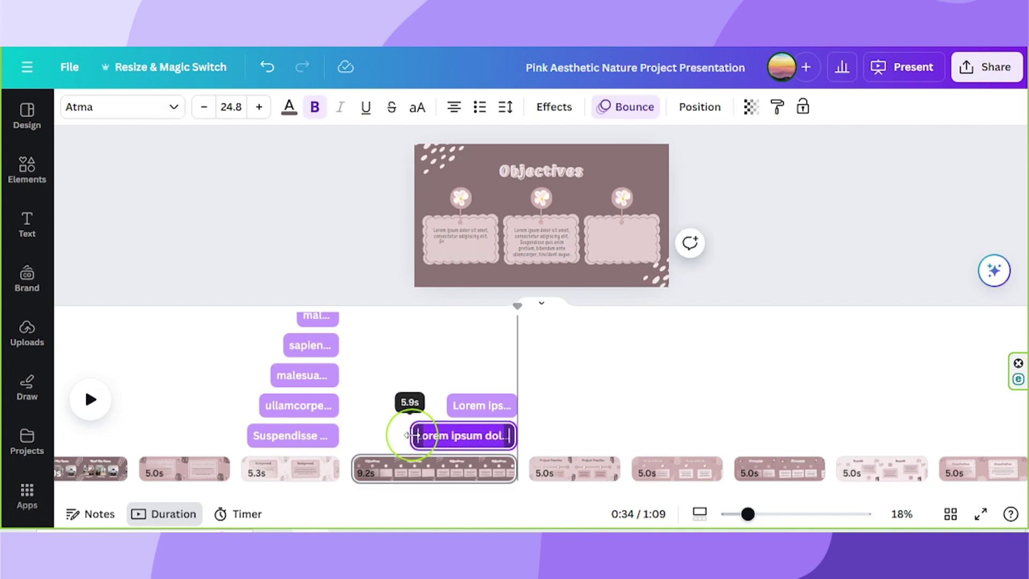
{"action": "left_click", "coordinate": [356, 385]}
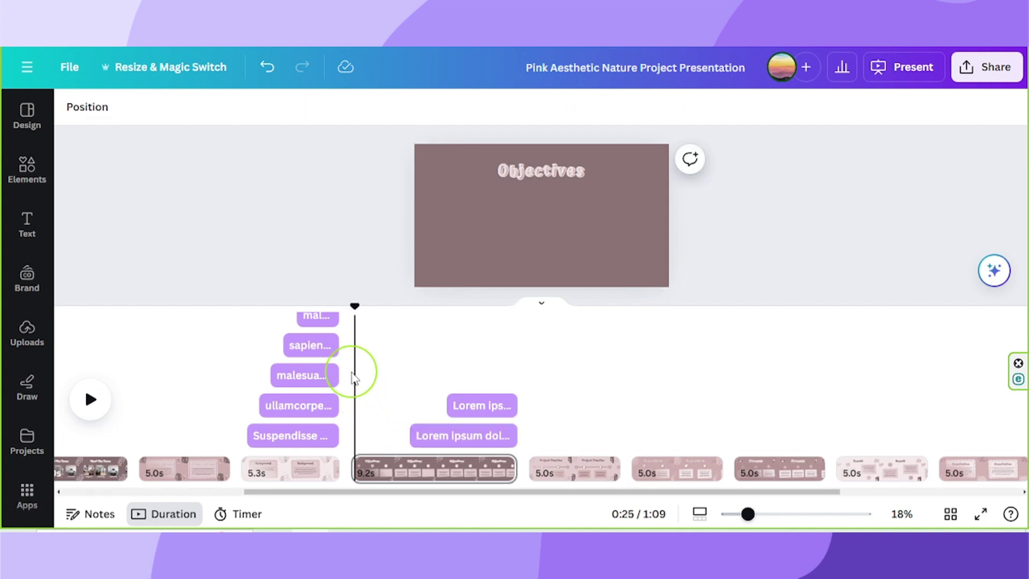
{"action": "left_click", "coordinate": [91, 400]}
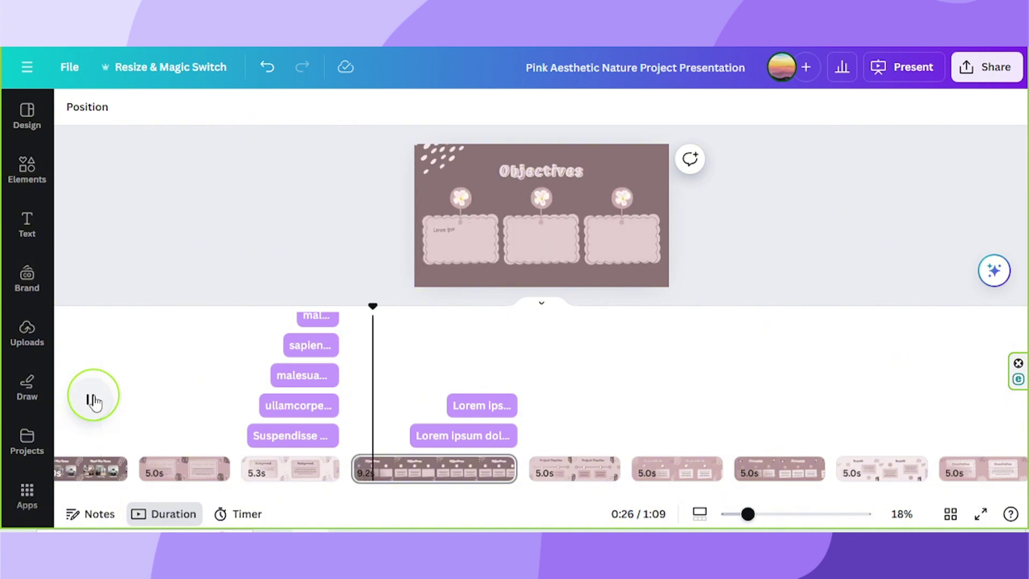